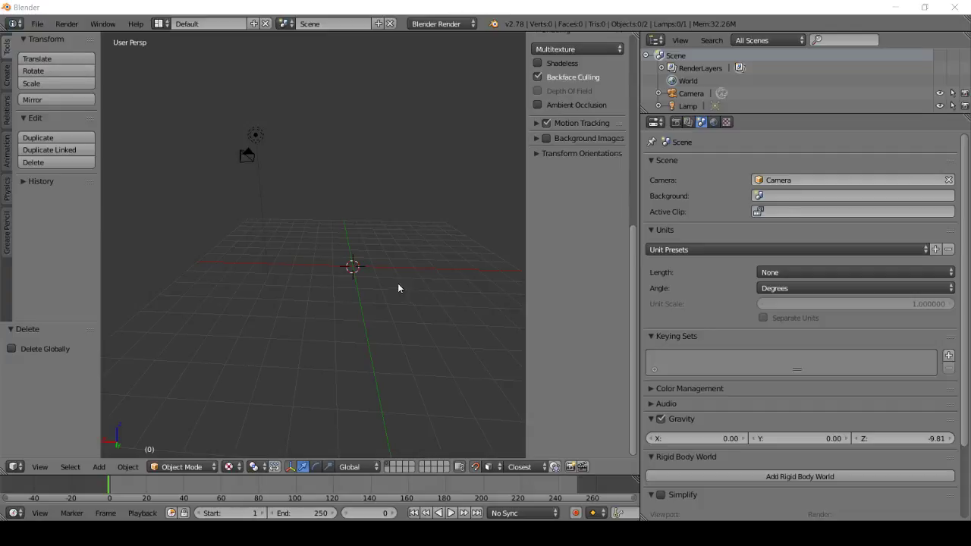
# Add a mesh cube with a radius of 1 at the 3D cursor.
pyautogui.moveTo(353, 251); pyautogui.dragTo(160, 258, button='middle')
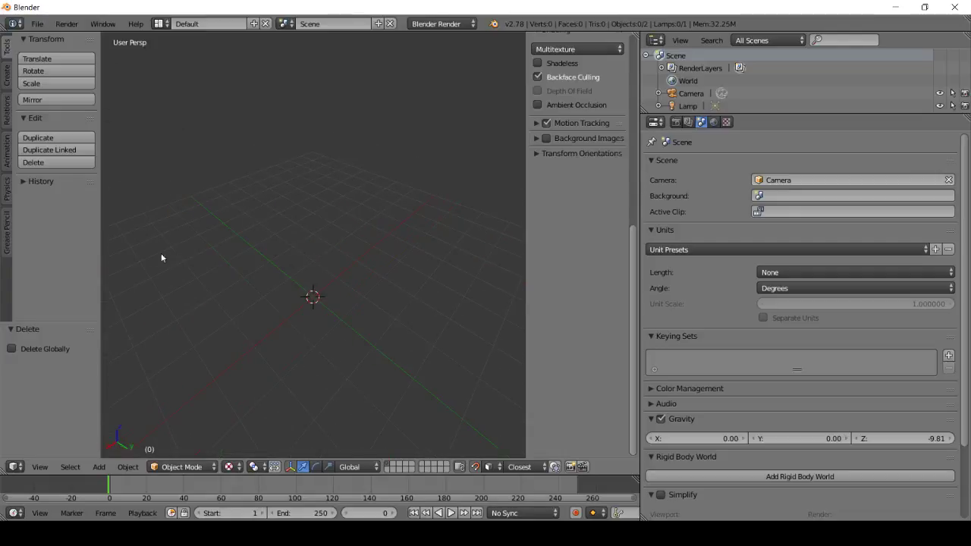
pyautogui.moveTo(364, 260); pyautogui.dragTo(223, 269, button='middle')
pyautogui.click(7, 76)
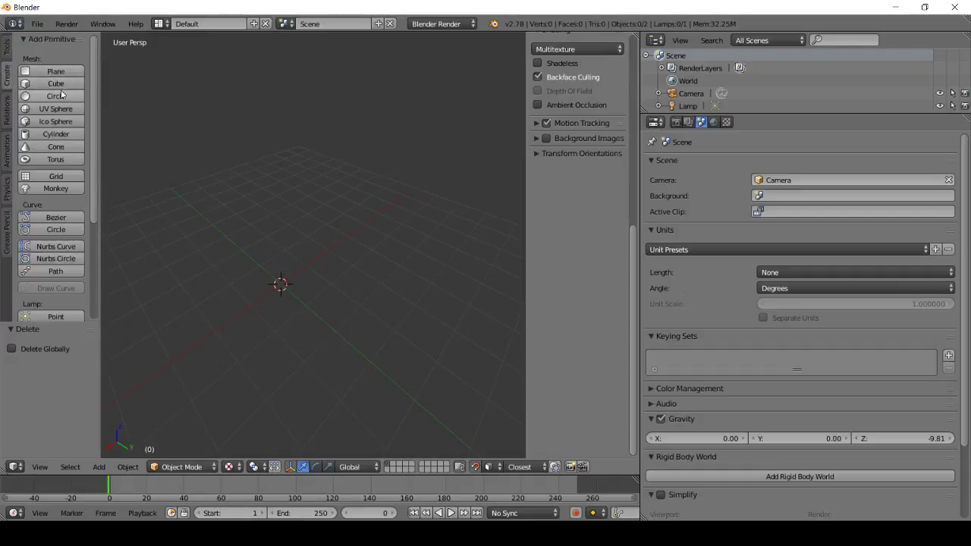
pyautogui.click(63, 84)
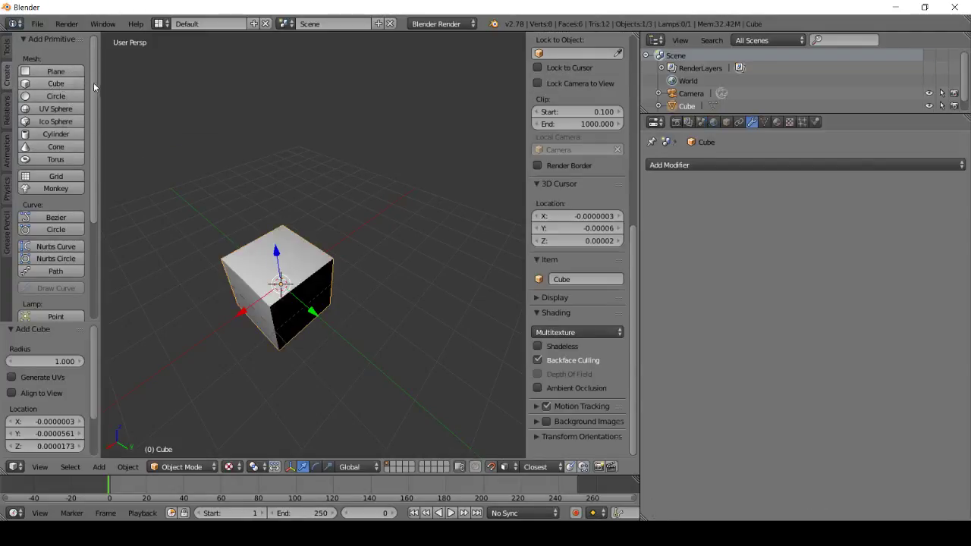
# Preview the cube in wireframe, and set the viewport shading to Solid.
pyautogui.moveTo(302, 313); pyautogui.dragTo(286, 273, button='middle')
pyautogui.press('z')
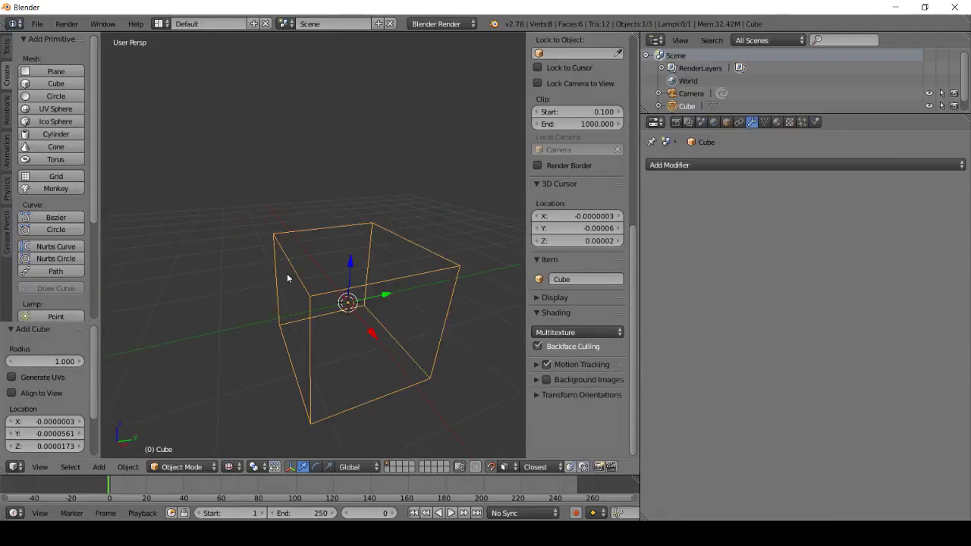
pyautogui.press('z')
pyautogui.hotkey('alt', 'z')
pyautogui.moveTo(406, 336)
pyautogui.mouseDown(button='middle')
pyautogui.moveTo(396, 253)
pyautogui.moveTo(305, 241)
pyautogui.mouseUp(button='middle')
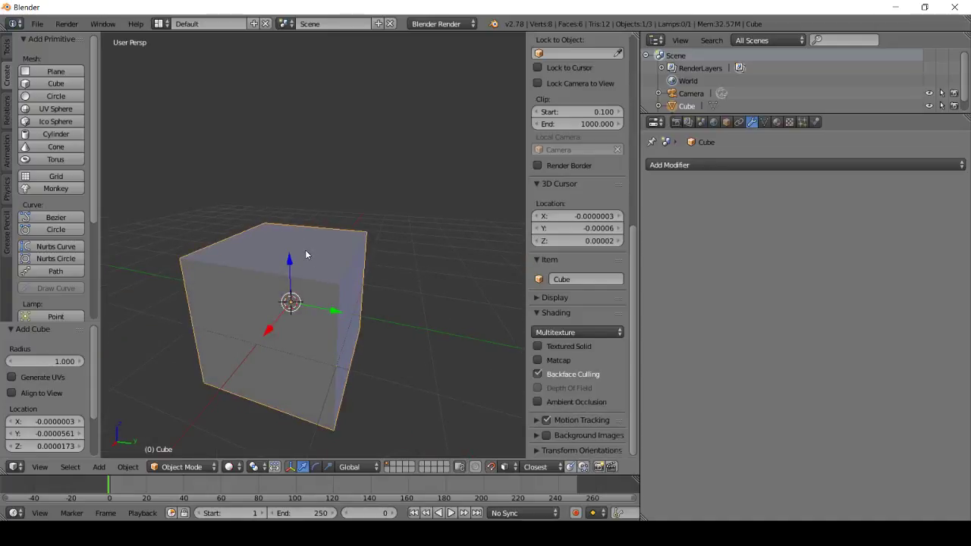
# Enter Edit Mode on the cube and select only its top face.
pyautogui.click(7, 47)
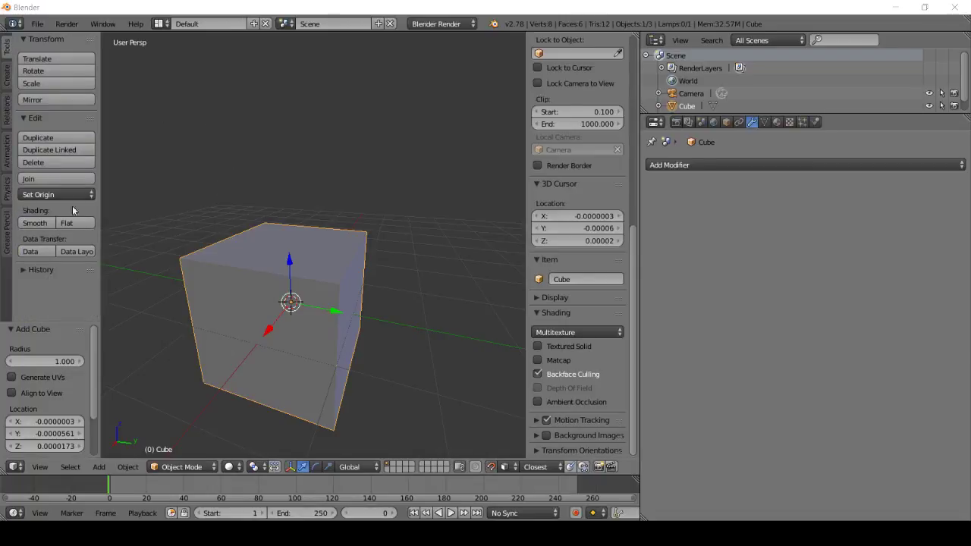
pyautogui.press('a')
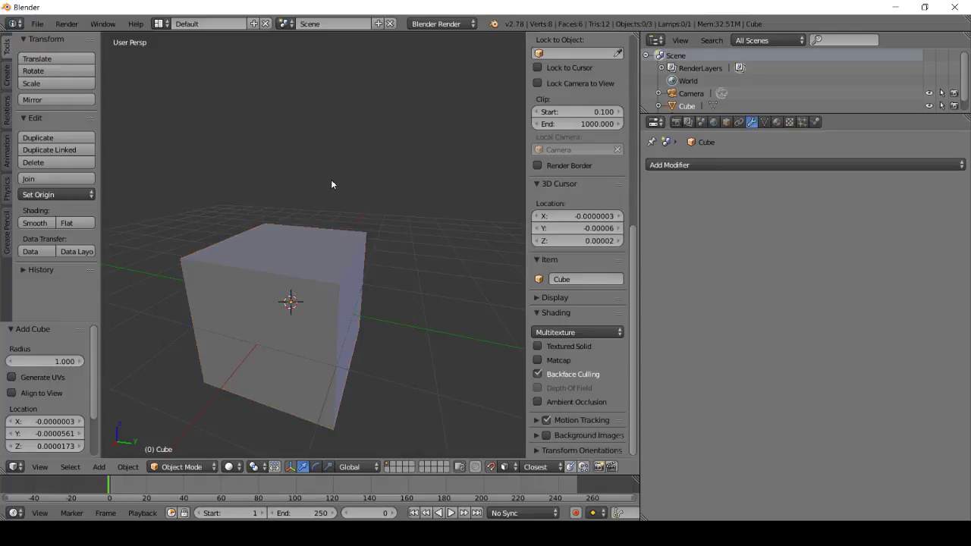
pyautogui.moveTo(263, 161); pyautogui.dragTo(383, 263, button='middle')
pyautogui.rightClick(388, 260)
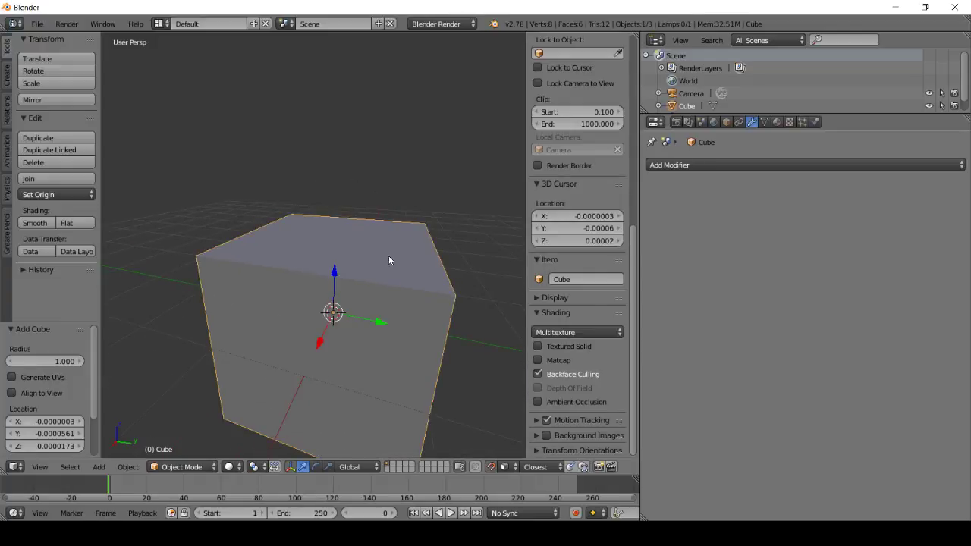
pyautogui.press('Tab')
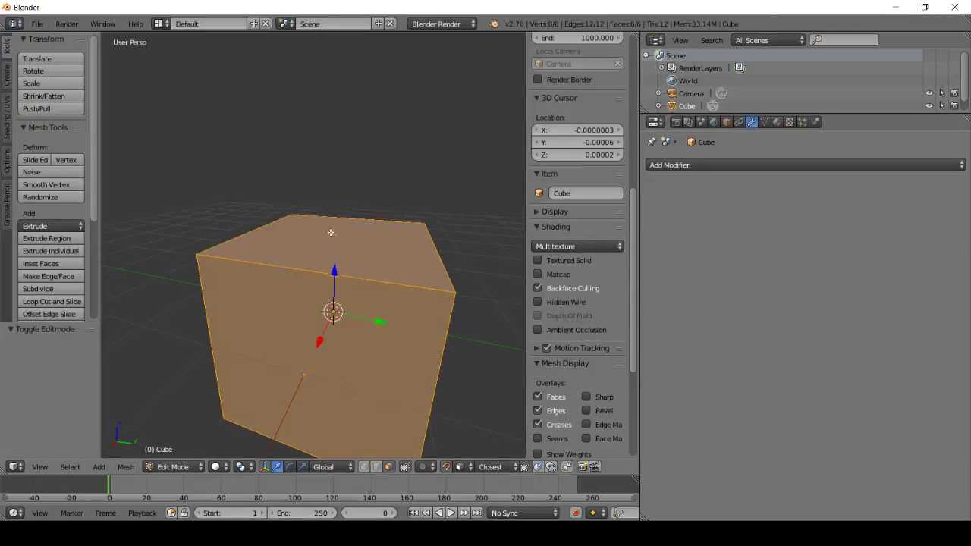
pyautogui.moveTo(331, 264); pyautogui.dragTo(309, 277, button='middle')
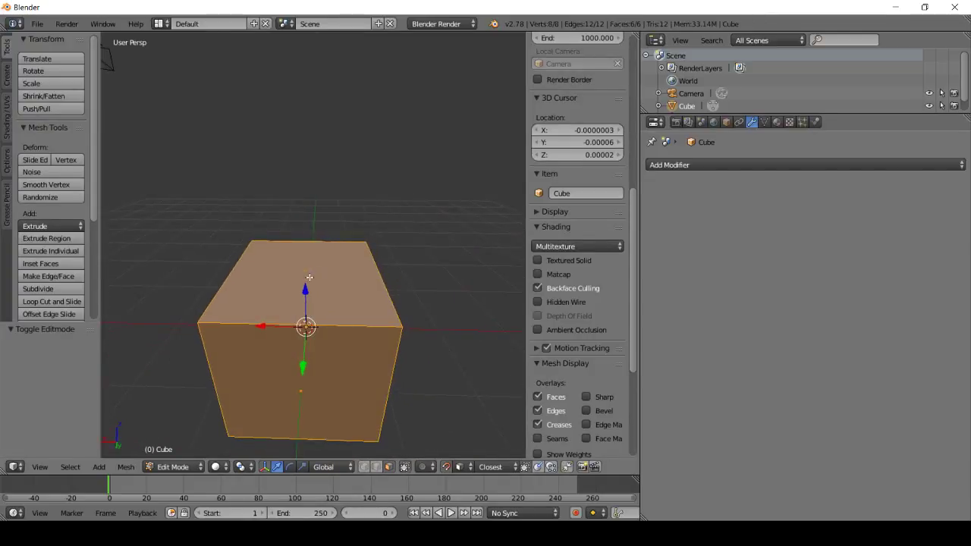
pyautogui.rightClick(303, 260)
# Try an inset of the cube's top face with zero thickness and a depth of about 1.16, and undo it.
pyautogui.moveTo(311, 322); pyautogui.dragTo(207, 195, button='middle')
pyautogui.scroll(-4, 43, 250)
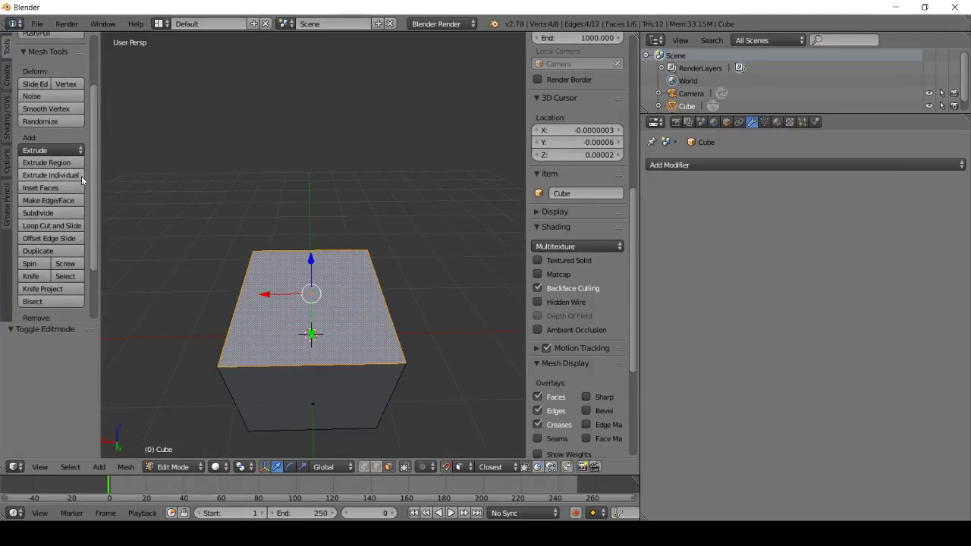
pyautogui.scroll(-1, 38, 185)
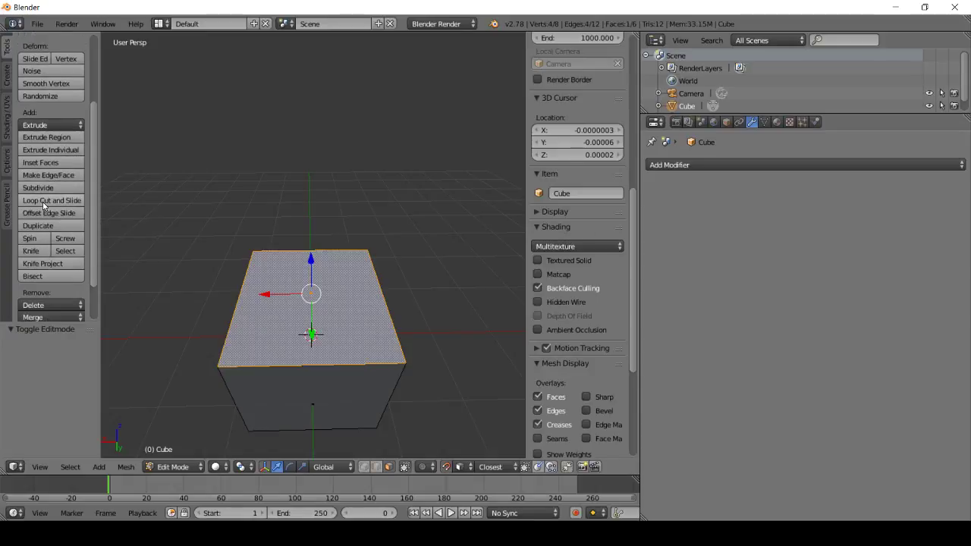
pyautogui.click(41, 162)
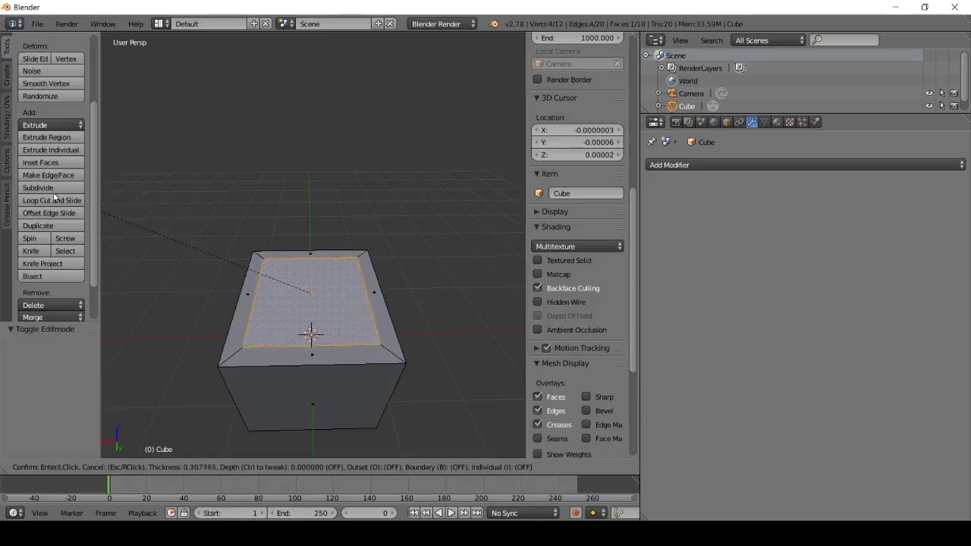
pyautogui.press('ctrl')
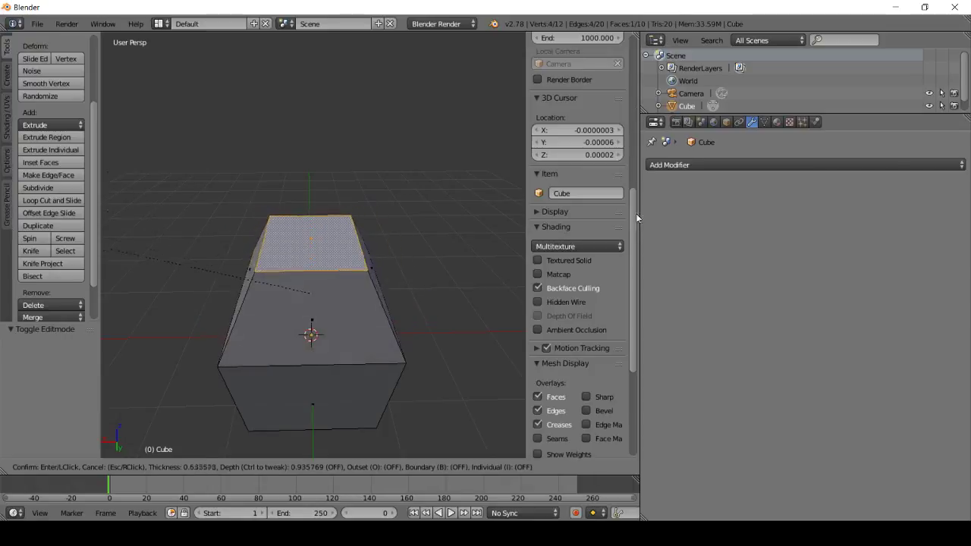
pyautogui.press('ctrl')
pyautogui.click(364, 191)
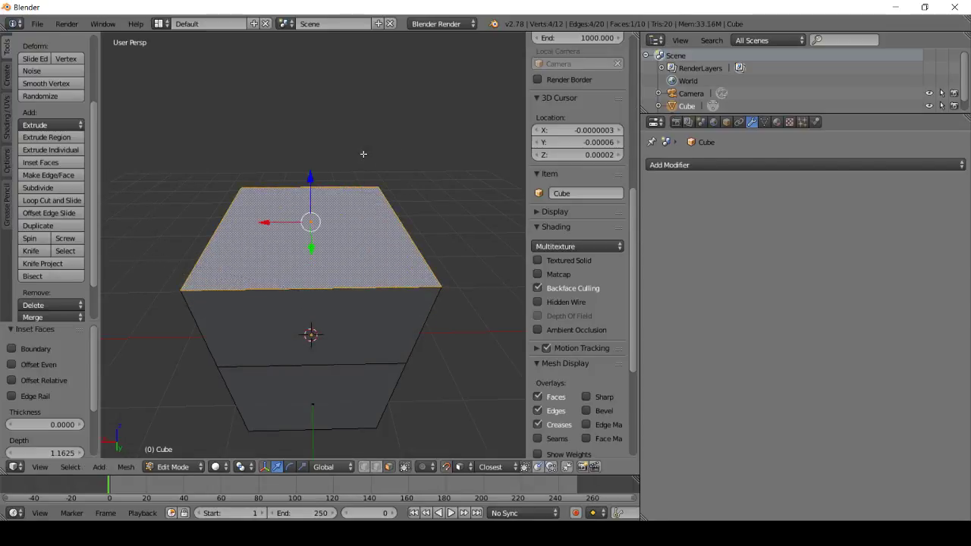
pyautogui.hotkey('ctrl', 'z')
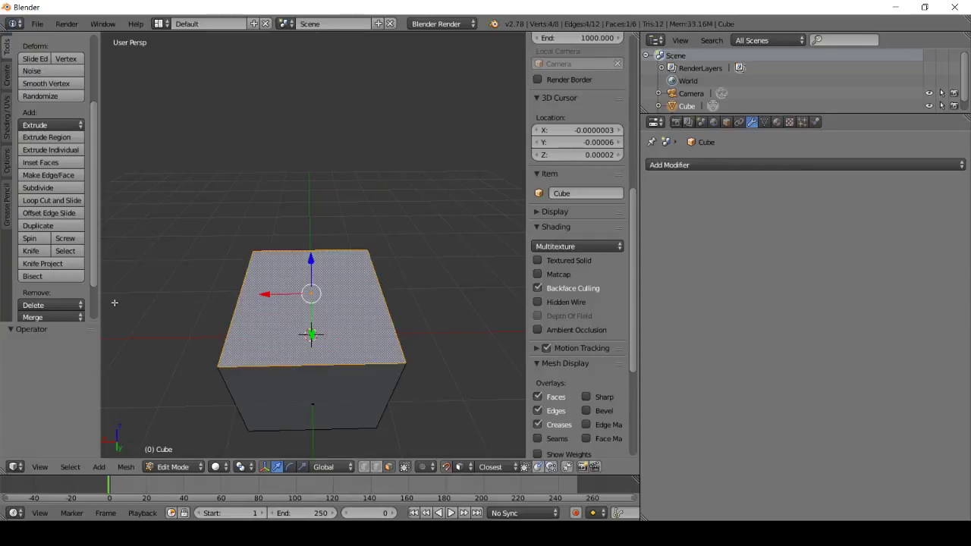
# Inset the cube's top face with a thickness of about 0.156 and no depth.
pyautogui.click(54, 164)
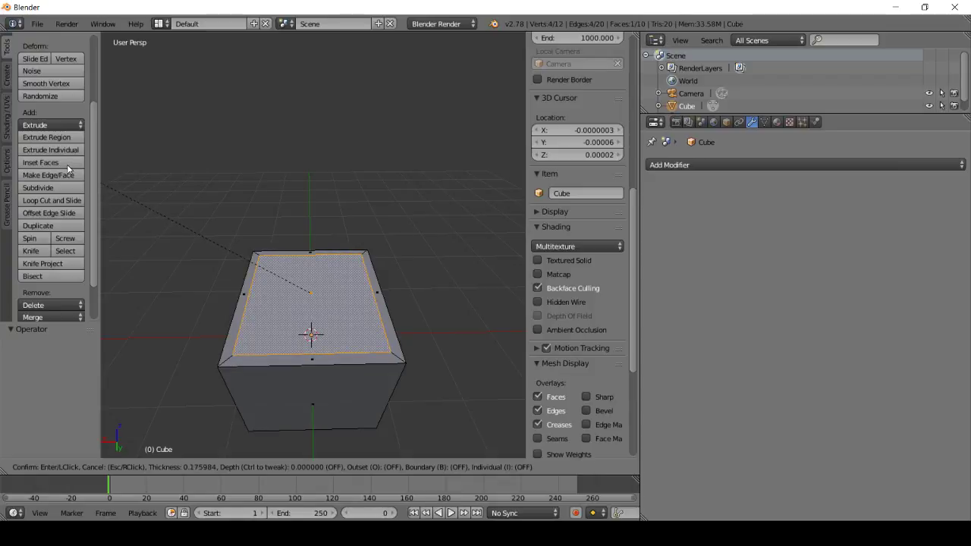
pyautogui.click(67, 166)
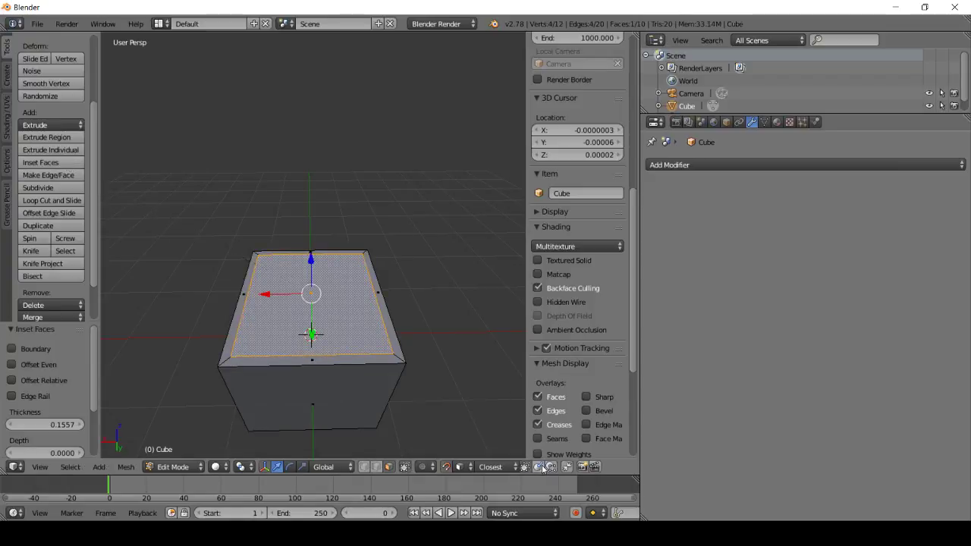
# Set the snap element to Increment and toggle snapping.
pyautogui.click(469, 466)
pyautogui.click(462, 466)
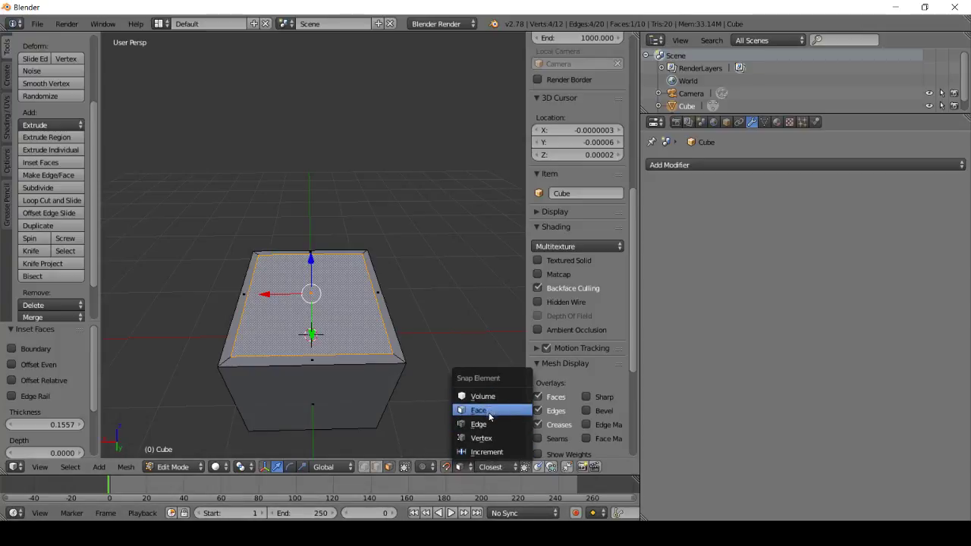
pyautogui.click(486, 452)
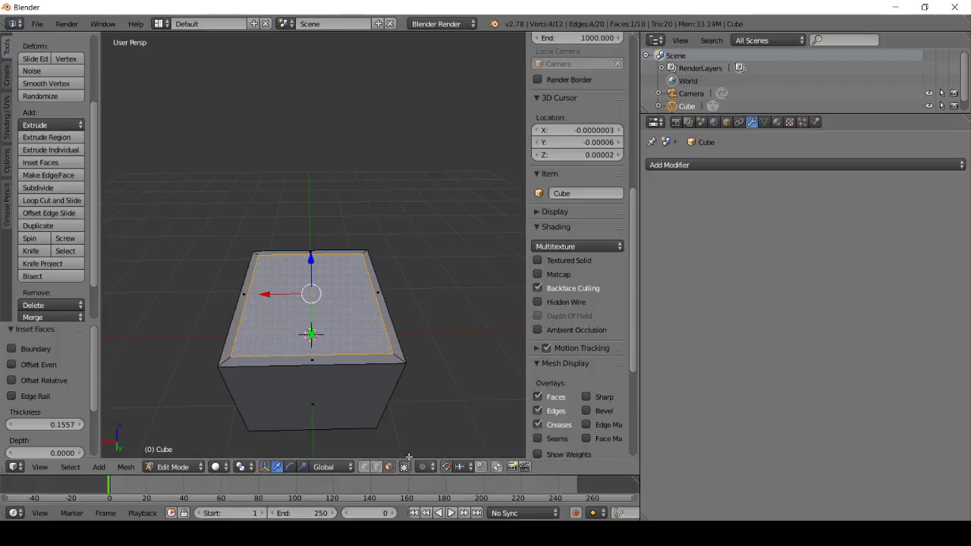
pyautogui.click(460, 466)
pyautogui.click(477, 453)
pyautogui.click(444, 467)
# Switch the manipulator to scale and resize the inset face uniformly, first by 0.9 and again by 1.1.
pyautogui.press('e')
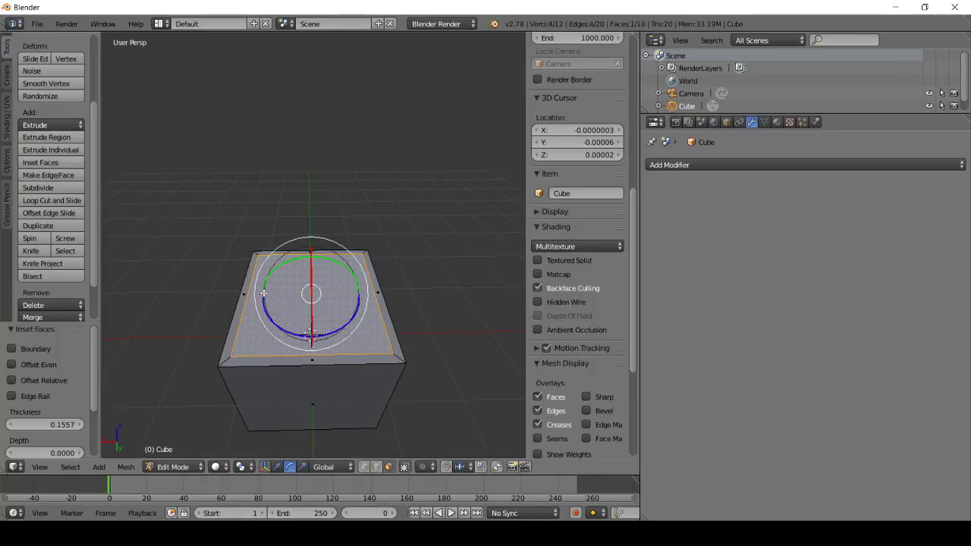
pyautogui.press('r')
pyautogui.moveTo(284, 251); pyautogui.dragTo(285, 310, button='middle')
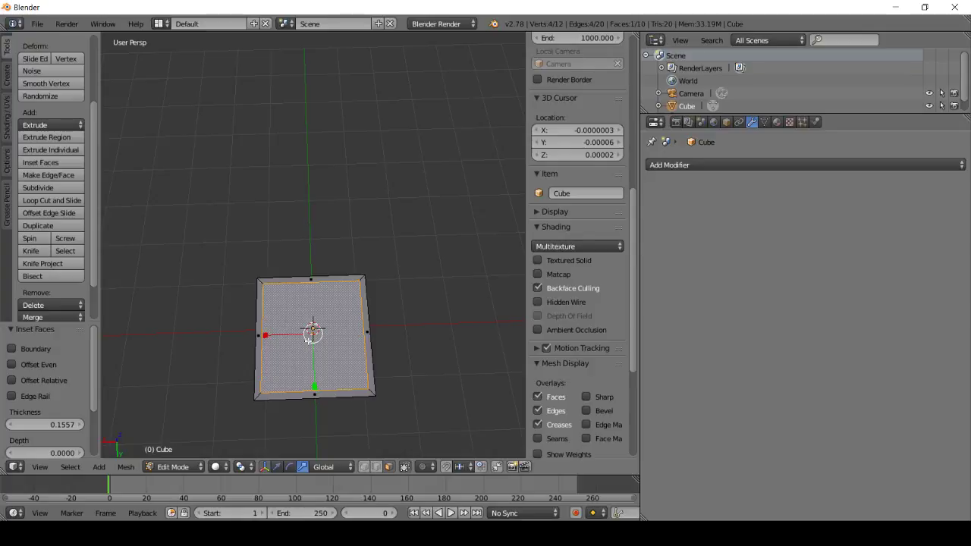
pyautogui.moveTo(307, 339); pyautogui.dragTo(308, 347)
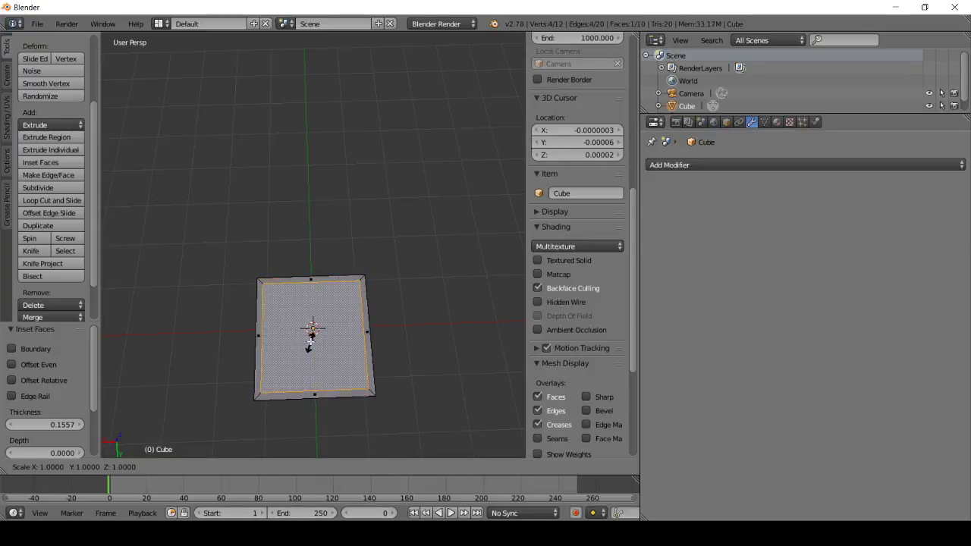
pyautogui.click(311, 339)
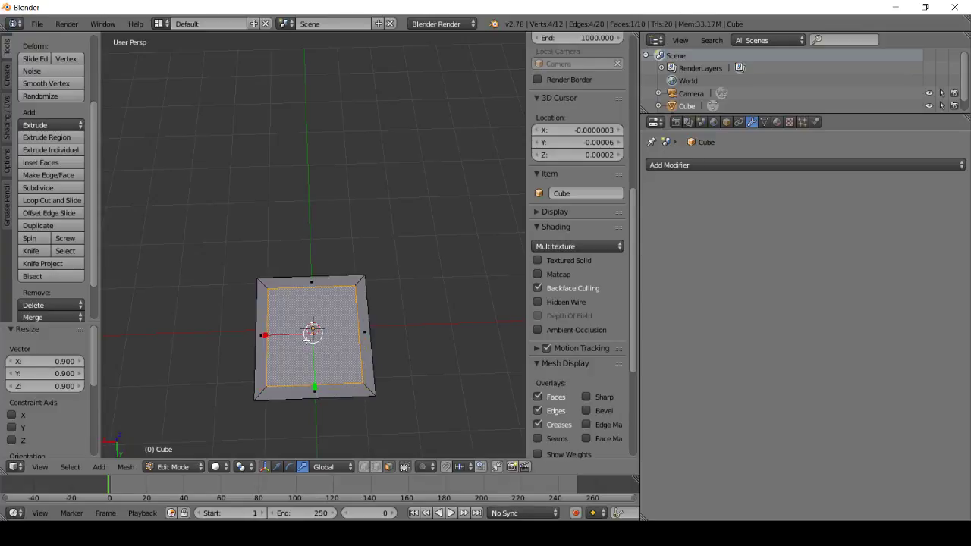
pyautogui.press('s')
pyautogui.click(306, 339)
# Clear the selection, choose face select mode and select the inset face on top of the cube.
pyautogui.moveTo(430, 307); pyautogui.dragTo(419, 188, button='middle')
pyautogui.scroll(2, 328, 261)
pyautogui.moveTo(348, 231); pyautogui.dragTo(434, 218, button='middle')
pyautogui.scroll(-4, 327, 261)
pyautogui.scroll(4, 311, 297)
pyautogui.scroll(-3, 312, 294)
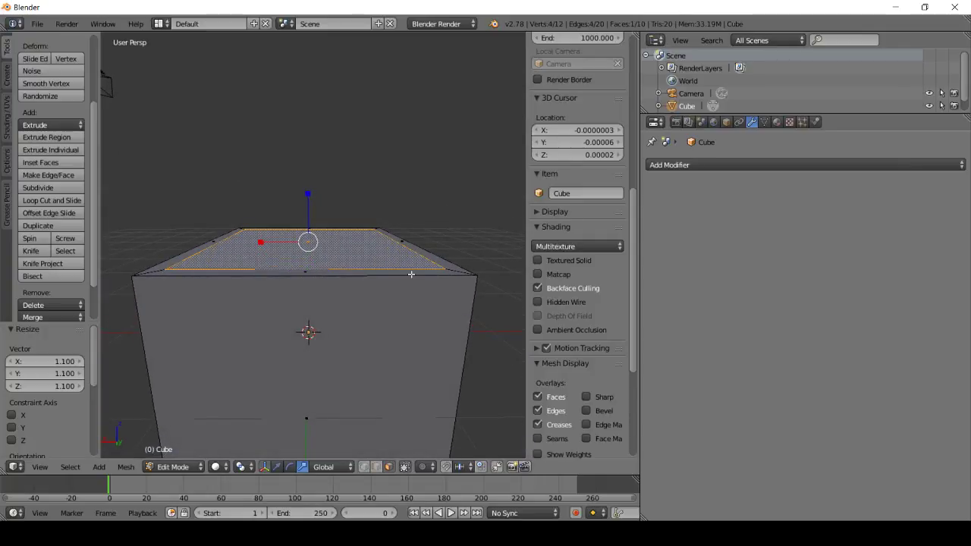
pyautogui.press('a')
pyautogui.moveTo(399, 173); pyautogui.dragTo(300, 304, button='middle')
pyautogui.hotkey('ctrl', 'Tab')
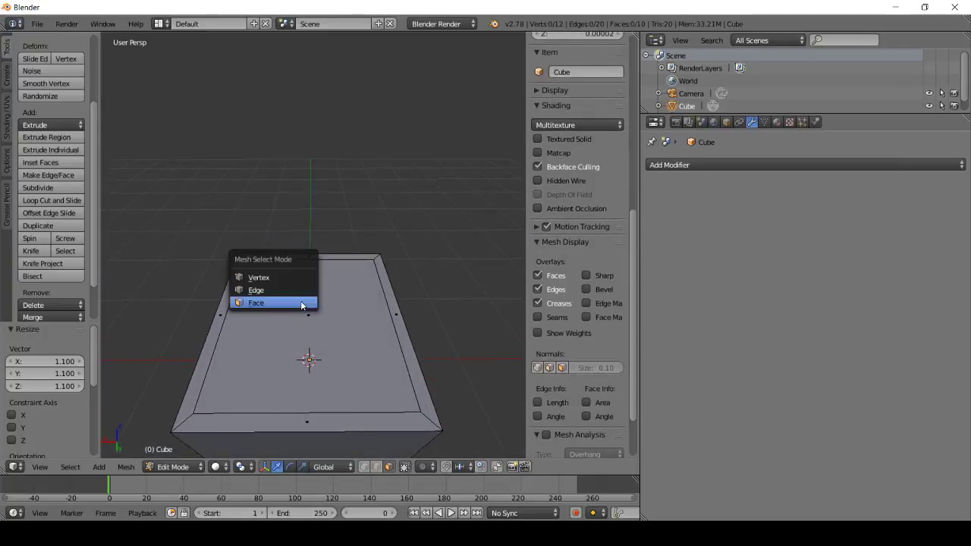
pyautogui.click(267, 307)
pyautogui.rightClick(340, 325)
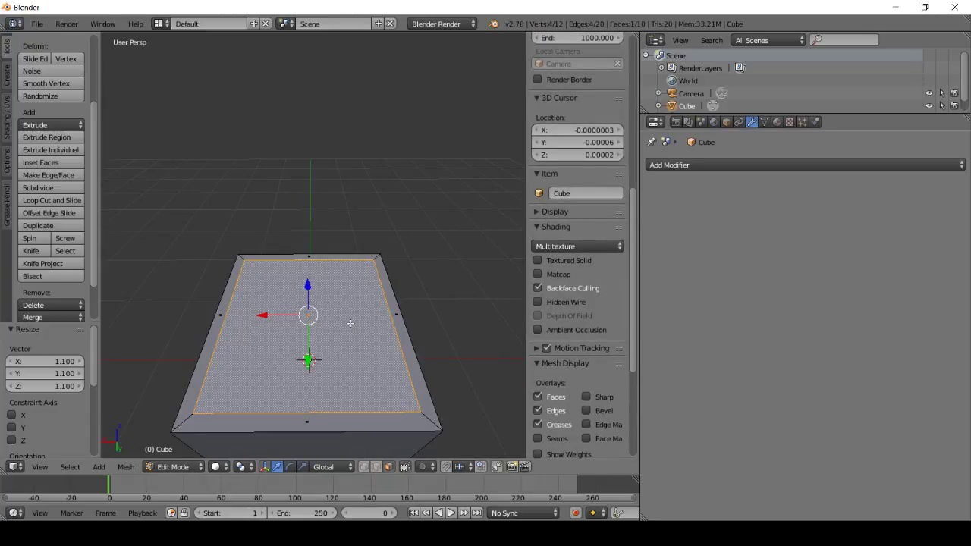
# Extrude the inset face about 2.36 down through the cube and move it back up about 0.47 along Z.
pyautogui.click(47, 125)
pyautogui.press('e')
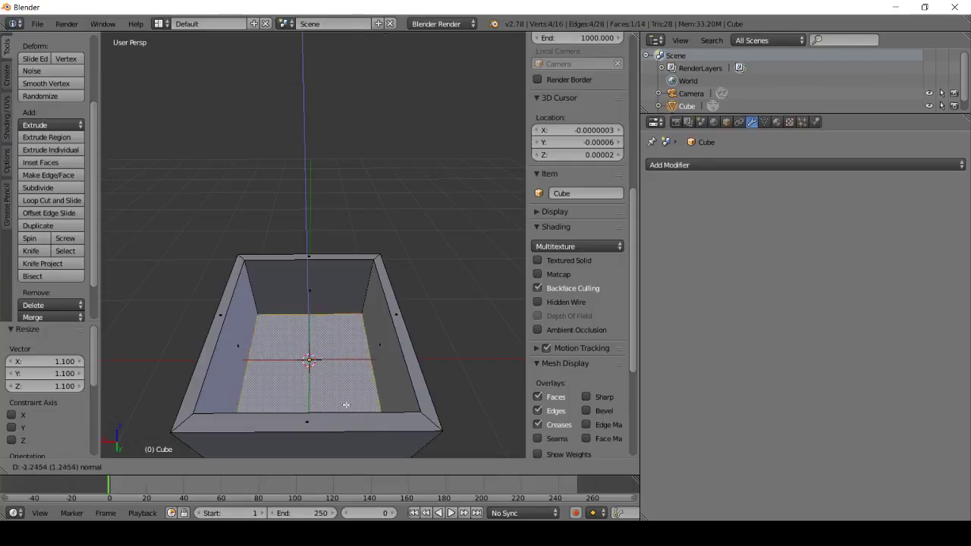
pyautogui.click(362, 426)
pyautogui.moveTo(362, 426); pyautogui.dragTo(344, 279, button='middle')
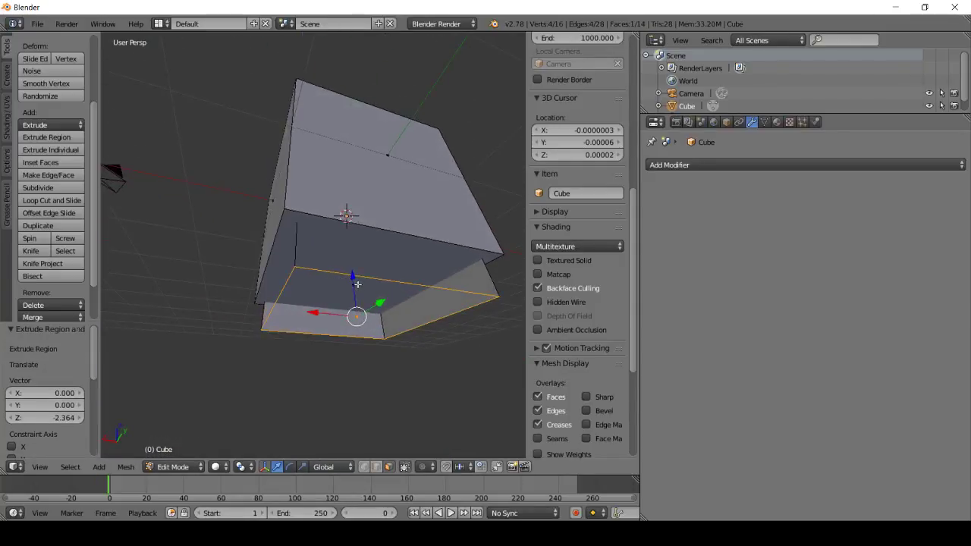
pyautogui.moveTo(357, 284); pyautogui.dragTo(350, 240)
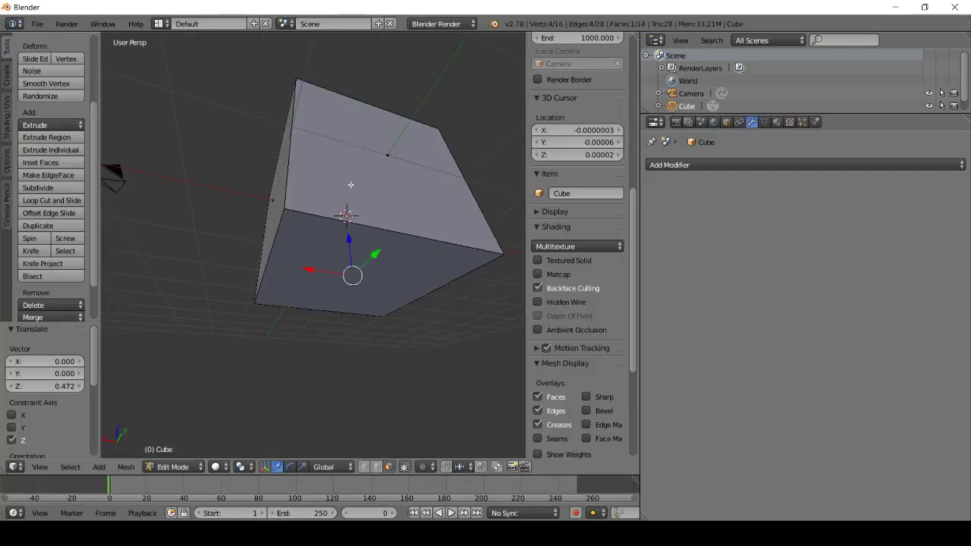
# Examine the hollowed cube's interior floor, rim and outer walls from above and from the sides.
pyautogui.moveTo(350, 239); pyautogui.dragTo(284, 212, button='middle')
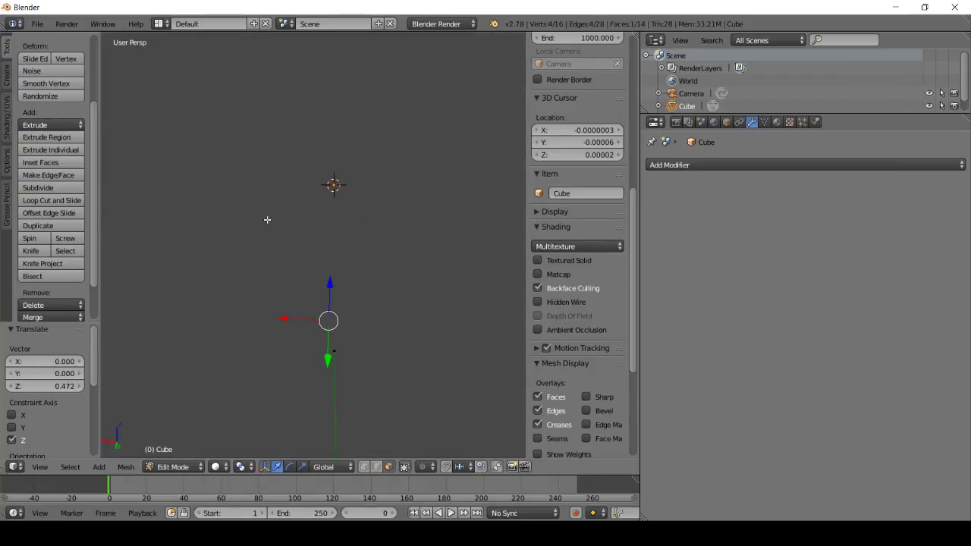
pyautogui.moveTo(269, 227)
pyautogui.mouseDown(button='middle')
pyautogui.moveTo(269, 275)
pyautogui.moveTo(285, 286)
pyautogui.moveTo(238, 258)
pyautogui.moveTo(173, 255)
pyautogui.moveTo(259, 240)
pyautogui.mouseUp(button='middle')
pyautogui.scroll(-3, 269, 275)
pyautogui.scroll(-4, 290, 285)
pyautogui.scroll(4, 291, 285)
pyautogui.scroll(4, 239, 258)
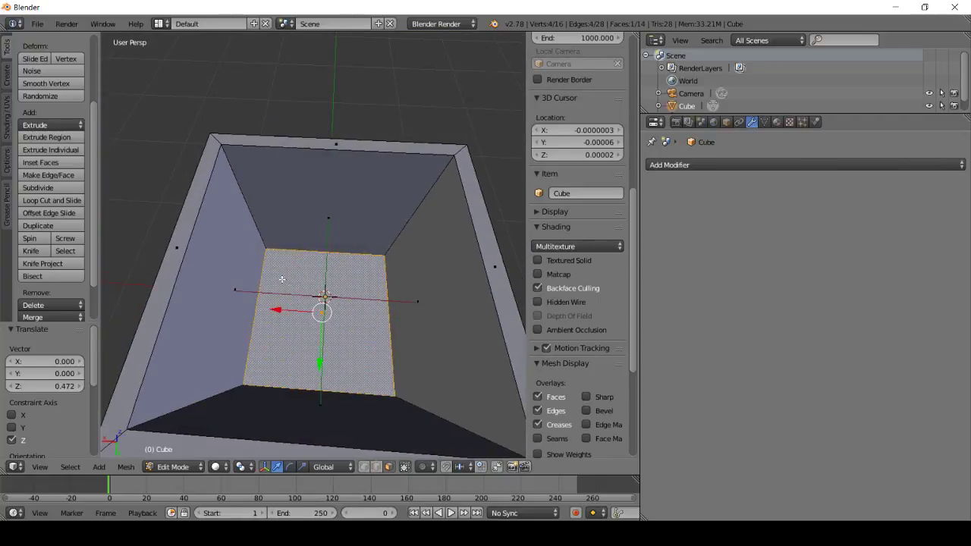
pyautogui.scroll(2, 259, 239)
pyautogui.scroll(-4, 259, 243)
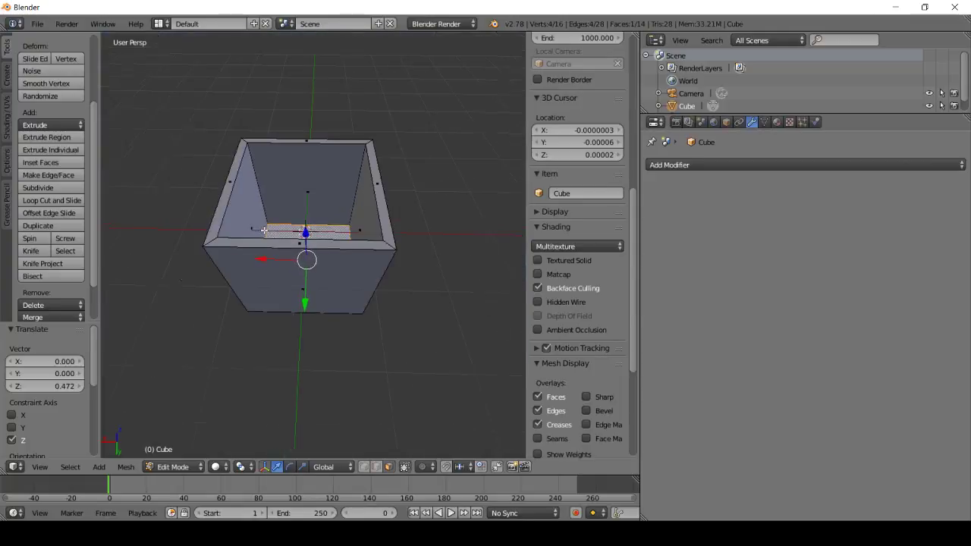
pyautogui.scroll(4, 275, 266)
pyautogui.moveTo(279, 242); pyautogui.dragTo(294, 257, button='middle')
pyautogui.scroll(3, 268, 232)
pyautogui.scroll(-3, 269, 232)
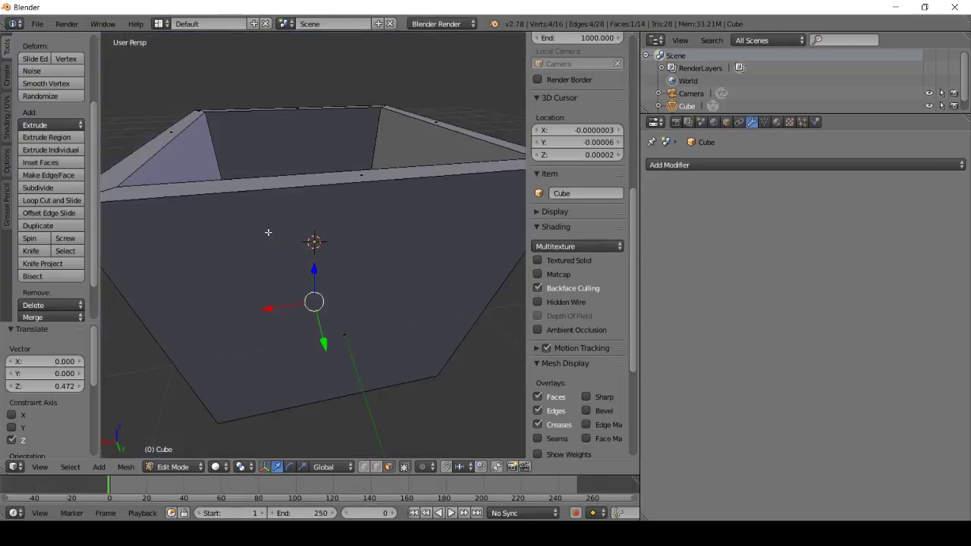
pyautogui.moveTo(267, 220); pyautogui.dragTo(303, 264, button='middle')
pyautogui.scroll(-3, 320, 253)
pyautogui.scroll(1, 305, 237)
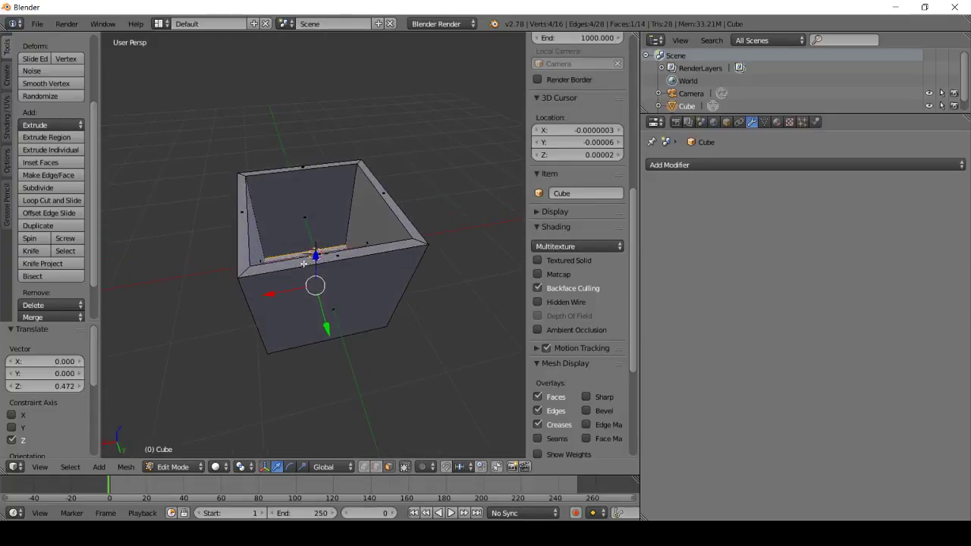
# Lower the box's inner floor face about 0.94 along Z and raise it back about 0.64.
pyautogui.scroll(10, 300, 261)
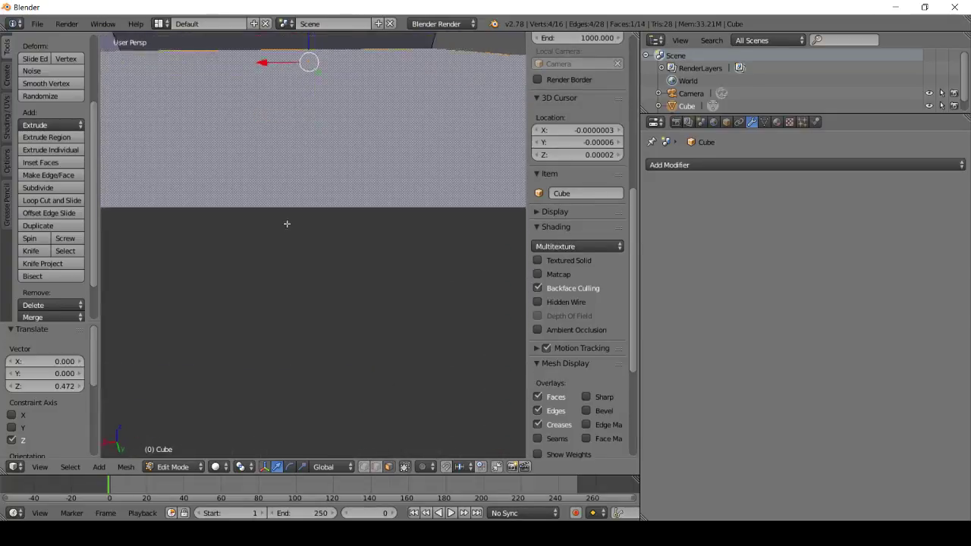
pyautogui.moveTo(290, 211); pyautogui.dragTo(317, 156, button='middle')
pyautogui.moveTo(320, 54); pyautogui.dragTo(323, 276)
pyautogui.moveTo(323, 276); pyautogui.dragTo(315, 203, button='middle')
pyautogui.scroll(-2, 309, 202)
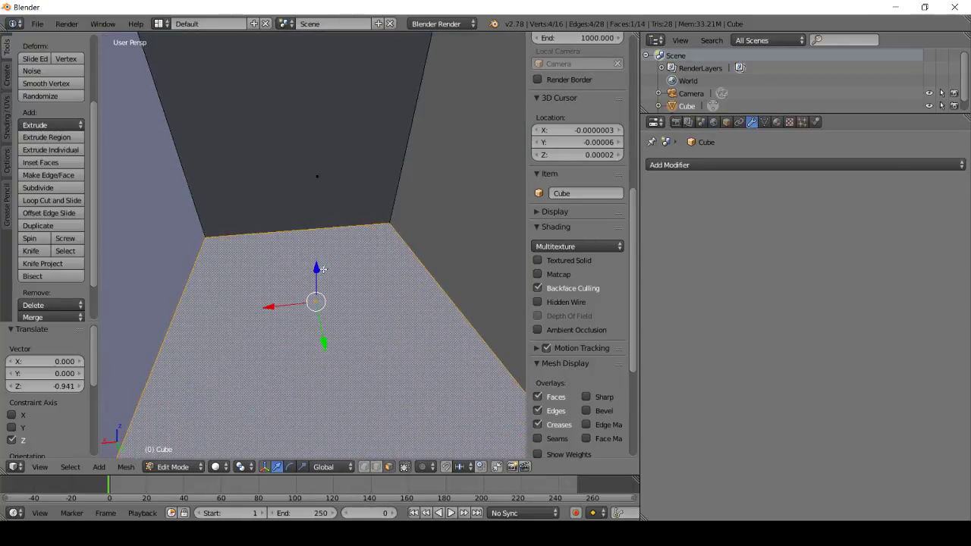
pyautogui.moveTo(322, 269)
pyautogui.mouseDown(button='middle')
pyautogui.moveTo(308, 234)
pyautogui.moveTo(316, 178)
pyautogui.moveTo(305, 152)
pyautogui.moveTo(313, 267)
pyautogui.mouseUp(button='middle')
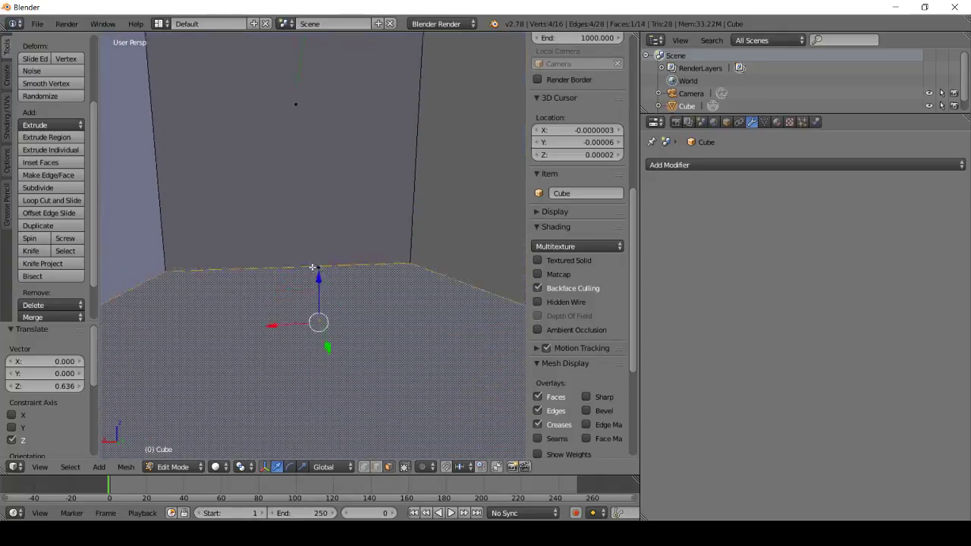
# Raise the inner floor face about 0.345 along Z, lower it about 0.085, and clear the selection.
pyautogui.moveTo(319, 279); pyautogui.dragTo(321, 184)
pyautogui.moveTo(308, 198)
pyautogui.mouseDown(button='middle')
pyautogui.moveTo(310, 171)
pyautogui.moveTo(309, 198)
pyautogui.mouseUp(button='middle')
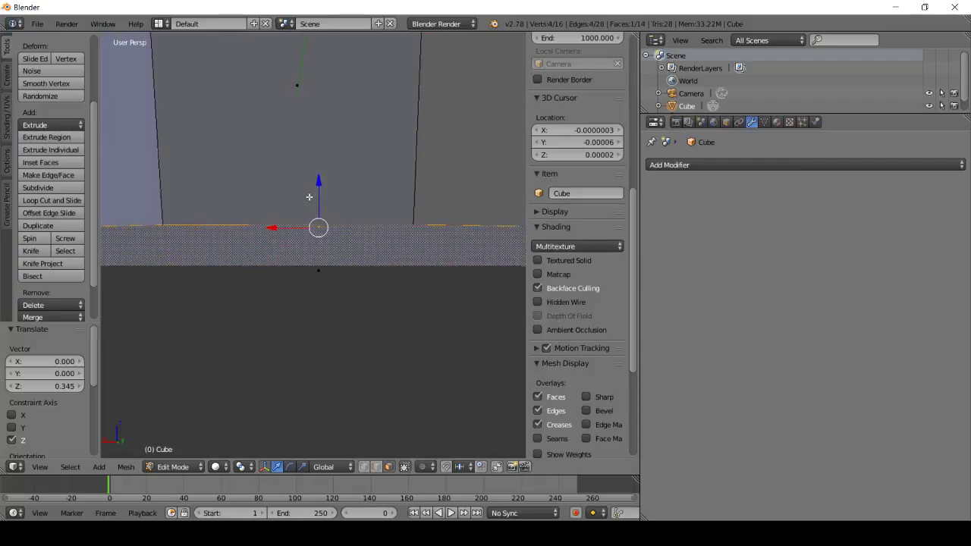
pyautogui.moveTo(318, 183); pyautogui.dragTo(313, 227)
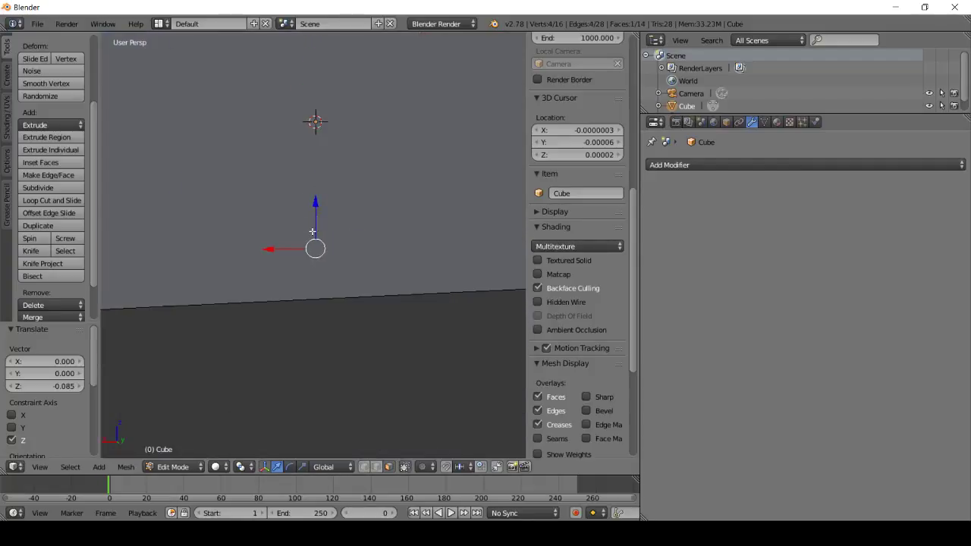
pyautogui.scroll(-2, 313, 231)
pyautogui.moveTo(312, 232); pyautogui.dragTo(305, 176, button='middle')
pyautogui.scroll(-3, 306, 176)
pyautogui.moveTo(317, 258); pyautogui.dragTo(343, 320, button='middle')
pyautogui.press('a')
pyautogui.moveTo(214, 187); pyautogui.dragTo(338, 223, button='middle')
pyautogui.scroll(3, 258, 249)
pyautogui.scroll(-3, 264, 202)
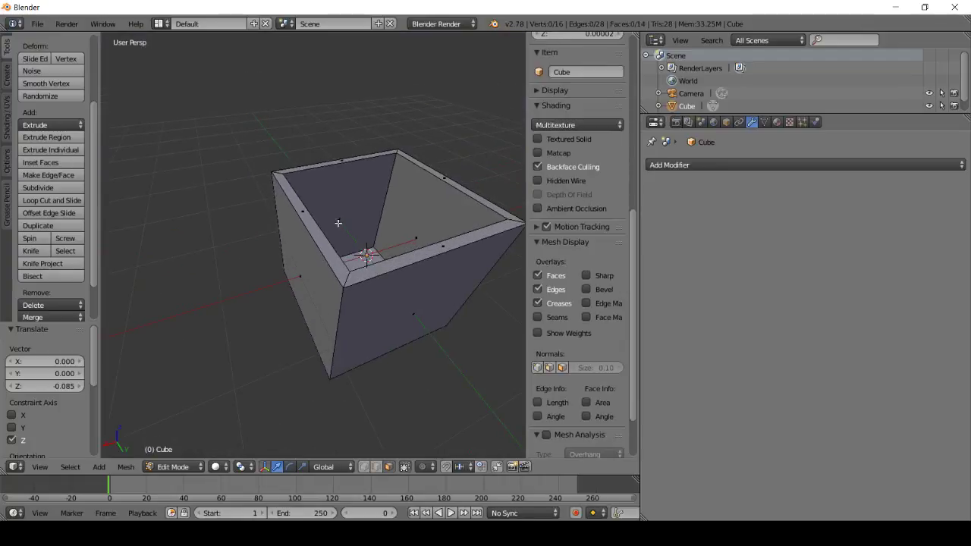
# Switch to edge select mode and select the outer edge loop around the box's top rim.
pyautogui.rightClick(412, 263)
pyautogui.hotkey('ctrl', 'Tab')
pyautogui.click(377, 243)
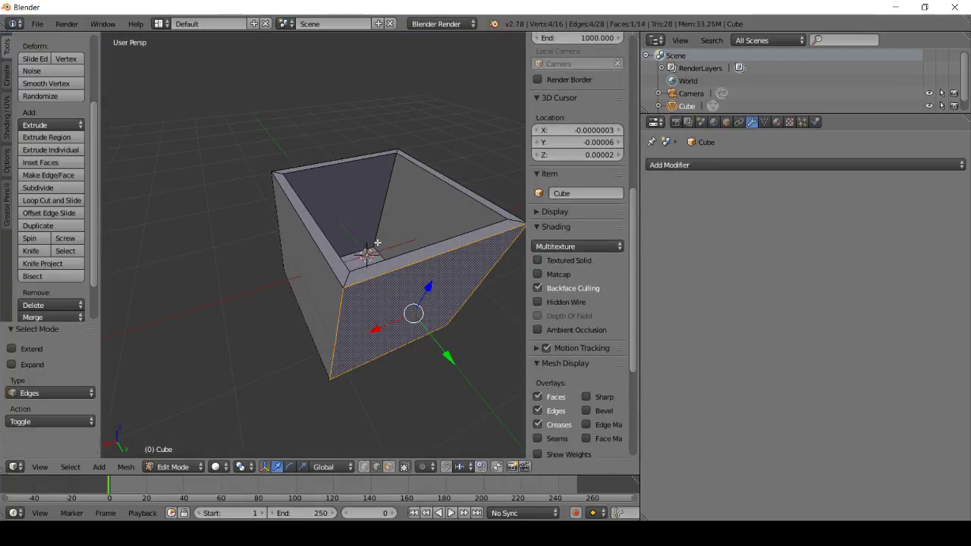
pyautogui.rightClick(428, 260)
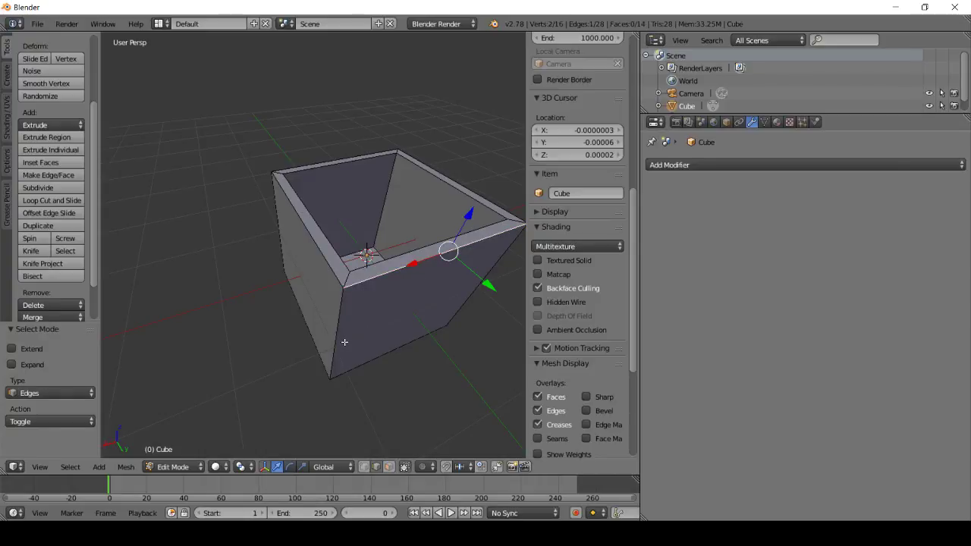
pyautogui.keyDown('alt'); pyautogui.rightClick(388, 274); pyautogui.keyUp('alt')
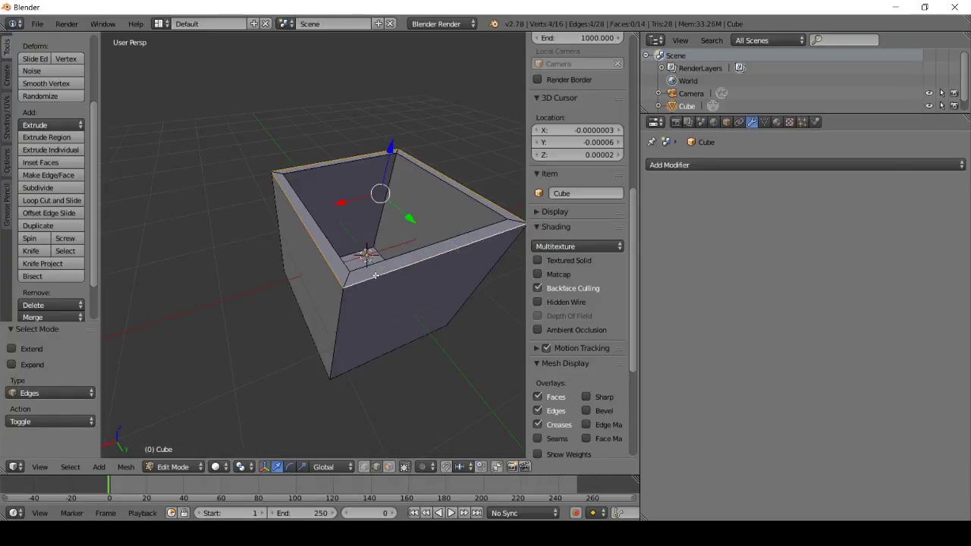
pyautogui.moveTo(374, 275); pyautogui.dragTo(316, 231, button='middle')
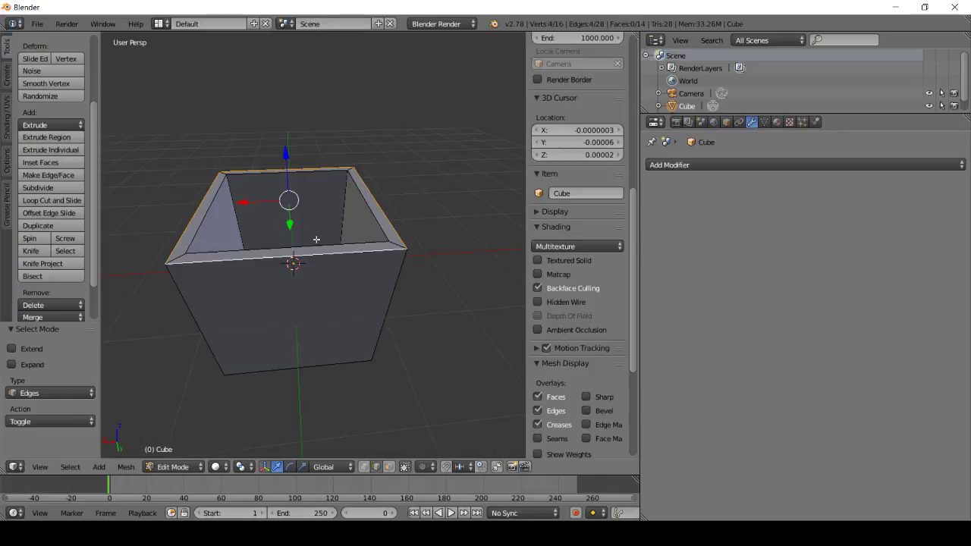
# Bevel the outer rim edge loop with an offset of about 0.091 and 5 segments, and clear the selection.
pyautogui.hotkey('ctrl', 'e')
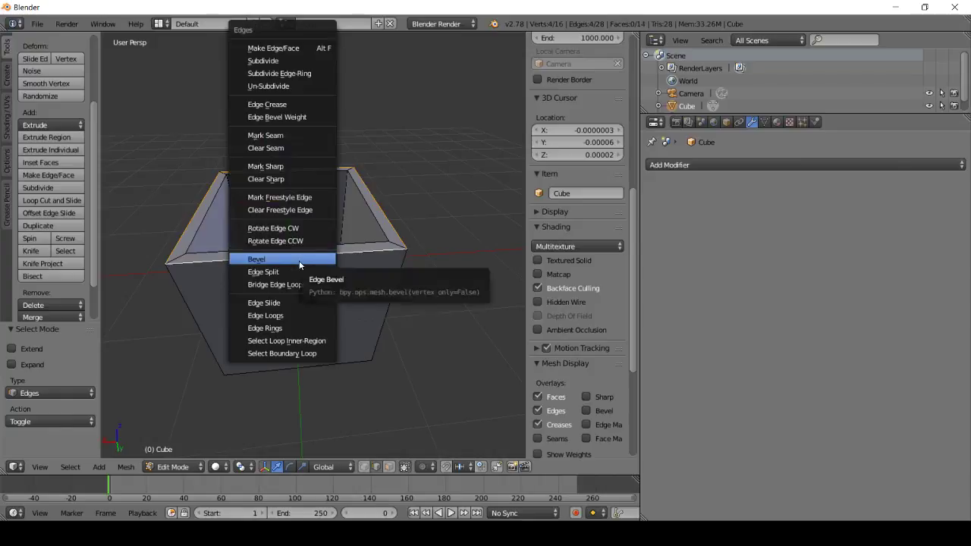
pyautogui.click(300, 262)
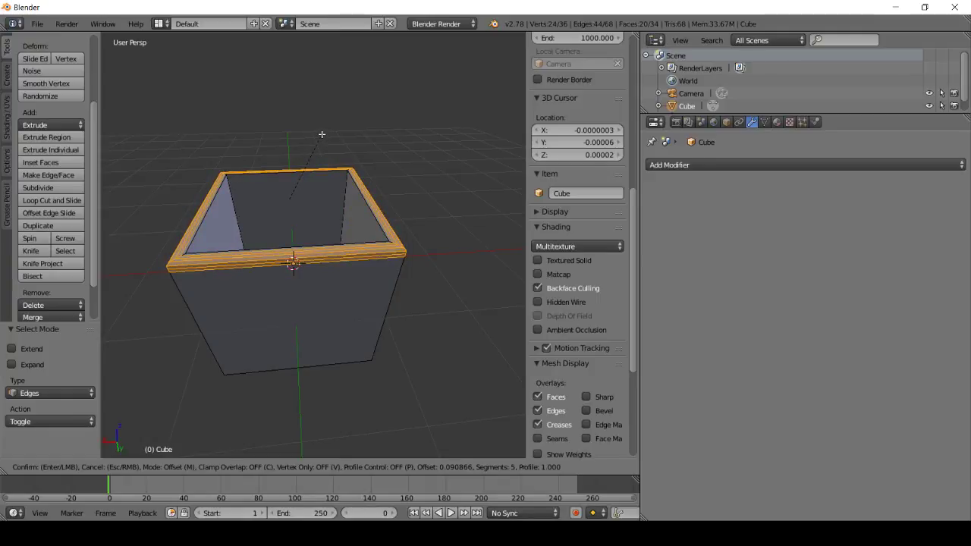
pyautogui.click(322, 134)
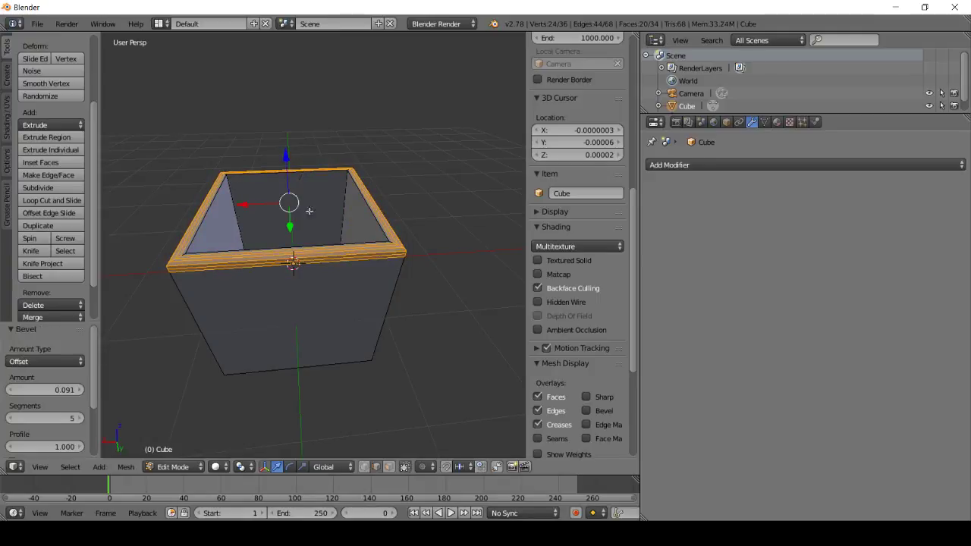
pyautogui.scroll(3, 251, 217)
pyautogui.moveTo(257, 206); pyautogui.dragTo(303, 185, button='middle')
pyautogui.press('a')
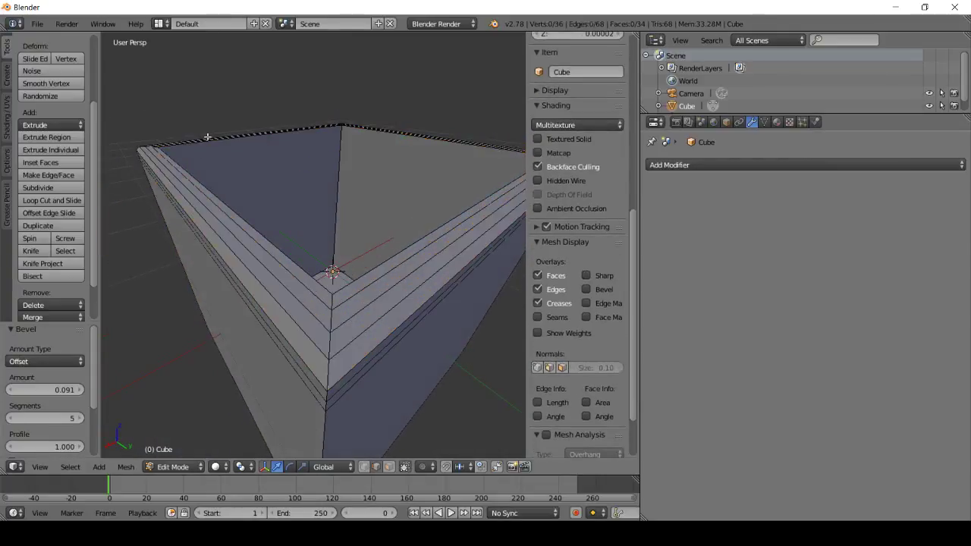
# Select the inner edge loop of the box's rim and move it about 0.016 down along Z.
pyautogui.moveTo(205, 137); pyautogui.dragTo(154, 146, button='middle')
pyautogui.scroll(2, 200, 156)
pyautogui.rightClick(166, 143)
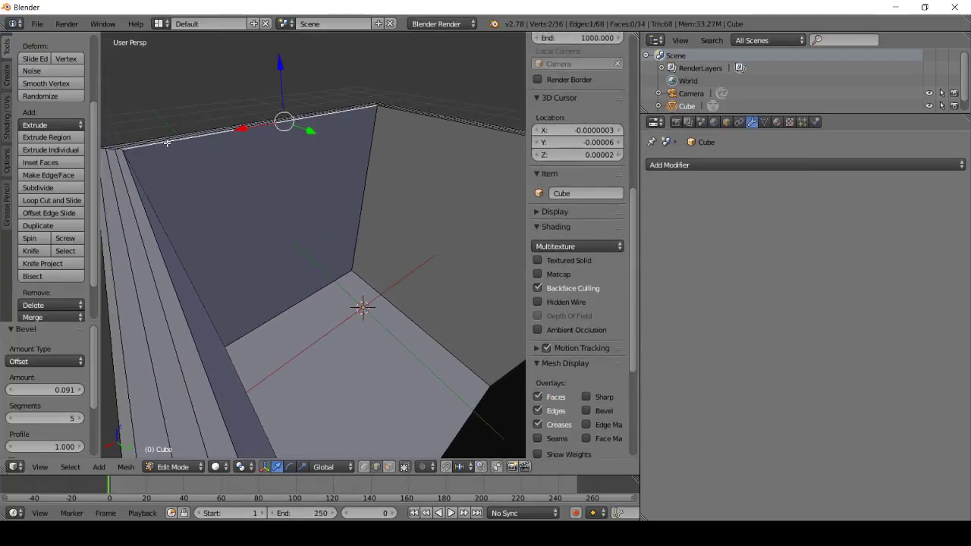
pyautogui.keyDown('alt'); pyautogui.rightClick(165, 142); pyautogui.keyUp('alt')
pyautogui.moveTo(255, 174); pyautogui.dragTo(265, 171, button='middle')
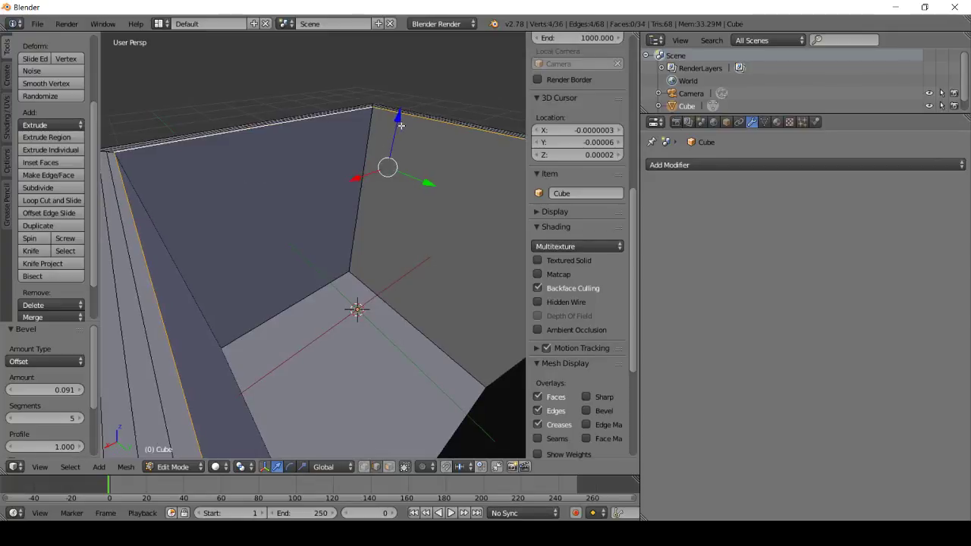
pyautogui.moveTo(399, 125); pyautogui.dragTo(401, 126)
# Select all four outer edges around the bottom of the box.
pyautogui.moveTo(401, 127); pyautogui.dragTo(311, 55, button='middle')
pyautogui.rightClick(223, 141)
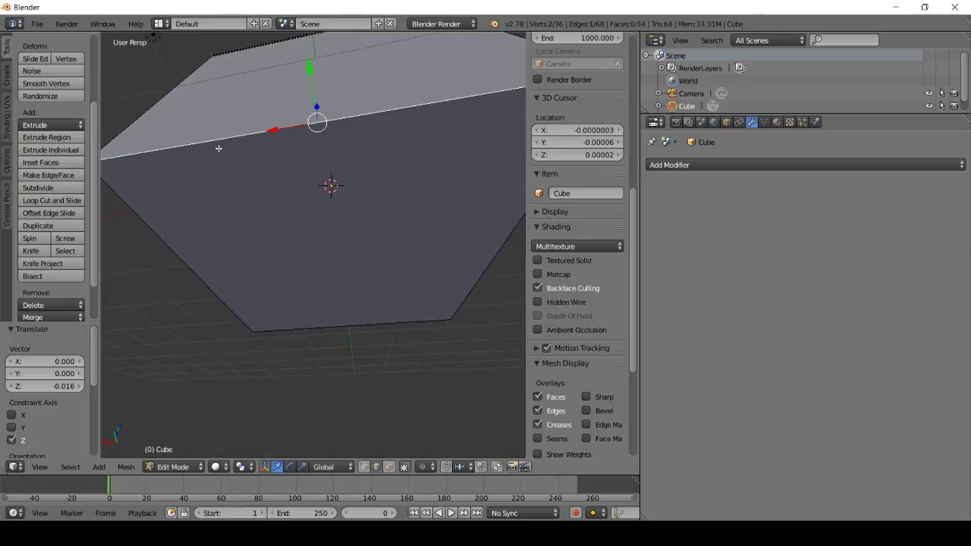
pyautogui.moveTo(224, 139); pyautogui.dragTo(236, 162, button='middle')
pyautogui.scroll(-4, 242, 179)
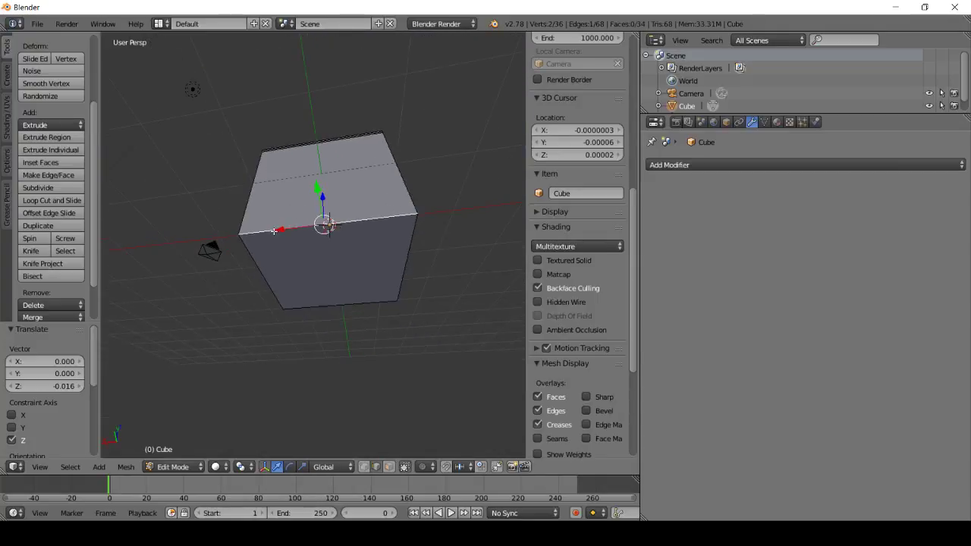
pyautogui.scroll(3, 255, 229)
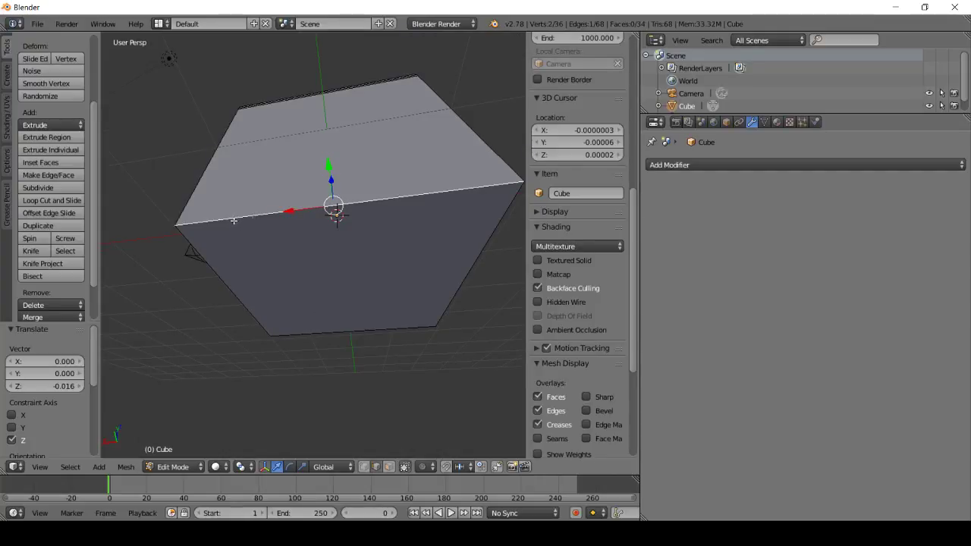
pyautogui.keyDown('shift'); pyautogui.rightClick(193, 251); pyautogui.keyUp('shift')
pyautogui.keyDown('shift'); pyautogui.rightClick(398, 323); pyautogui.keyUp('shift')
pyautogui.press('b')
pyautogui.moveTo(428, 269); pyautogui.dragTo(487, 289)
pyautogui.scroll(-2, 306, 235)
pyautogui.moveTo(297, 245); pyautogui.dragTo(327, 265, button='middle')
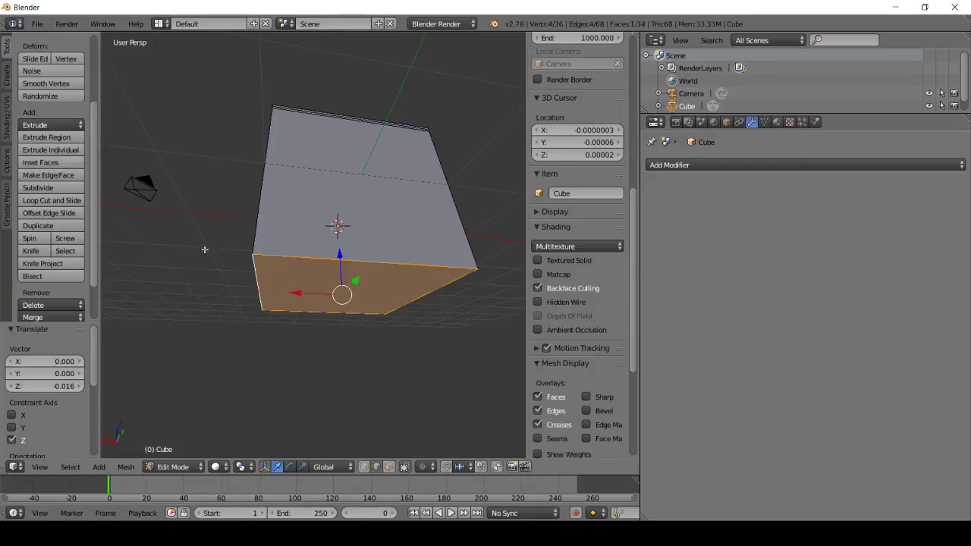
# Try a bevel of about 0.072 on the four bottom edges, raise its segments to 7, and undo the bevel.
pyautogui.hotkey('ctrl', 'e')
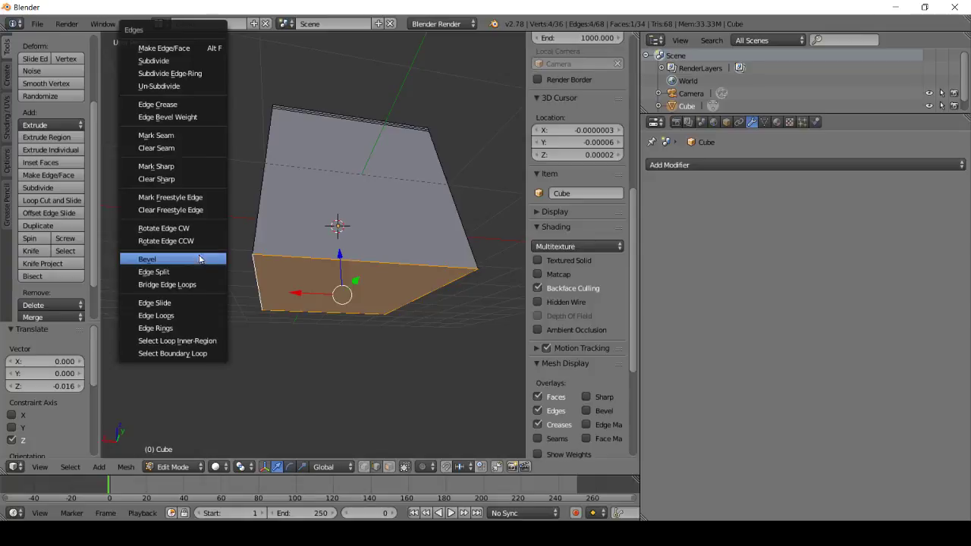
pyautogui.click(177, 259)
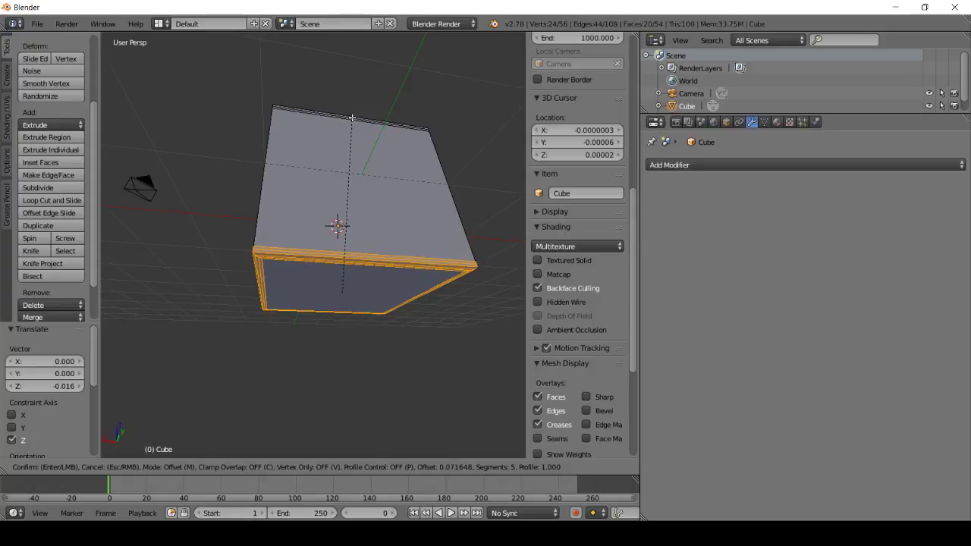
pyautogui.click(352, 117)
pyautogui.scroll(2, 251, 220)
pyautogui.moveTo(241, 229); pyautogui.dragTo(245, 250, button='middle')
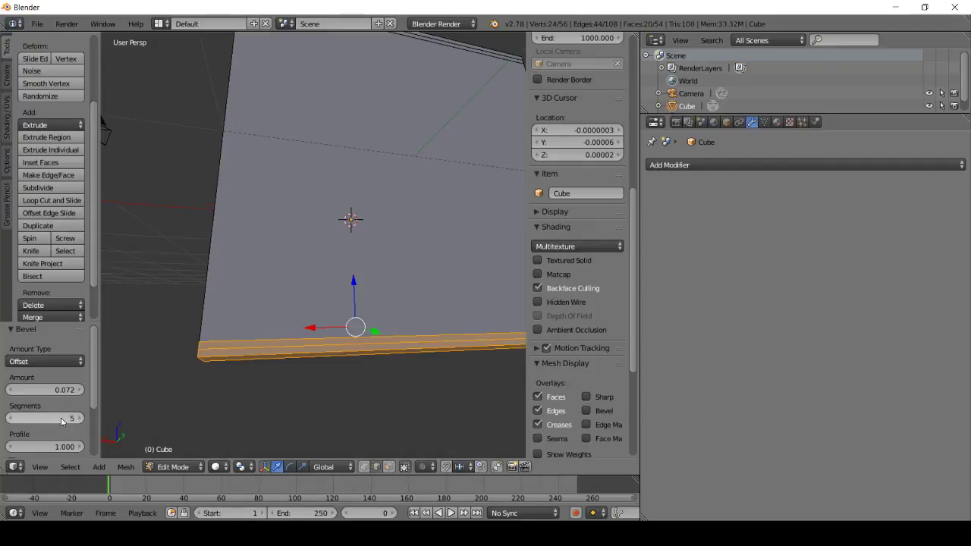
pyautogui.moveTo(65, 418)
pyautogui.mouseDown()
pyautogui.moveTo(53, 418)
pyautogui.moveTo(84, 417)
pyautogui.moveTo(61, 418)
pyautogui.mouseUp()
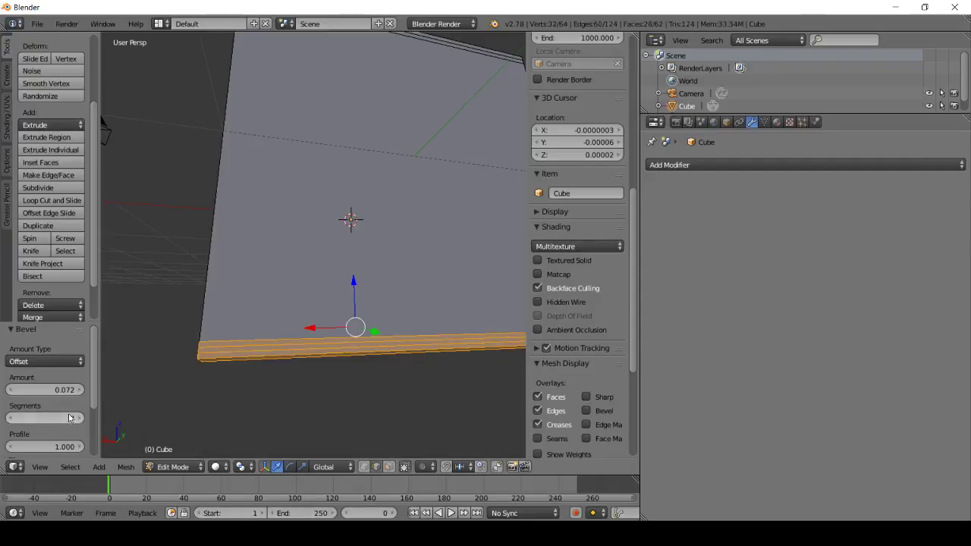
pyautogui.moveTo(282, 294); pyautogui.dragTo(266, 233, button='middle')
pyautogui.hotkey('ctrl', 'z')
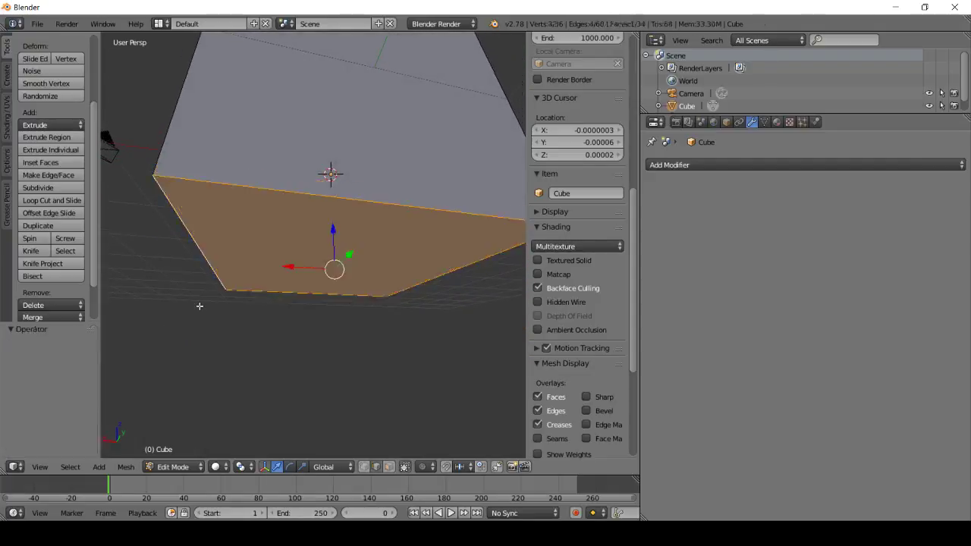
# Bevel the four bottom edges with an offset of about 0.051 and 7 segments, and clear the selection.
pyautogui.moveTo(190, 211); pyautogui.dragTo(189, 211, button='middle')
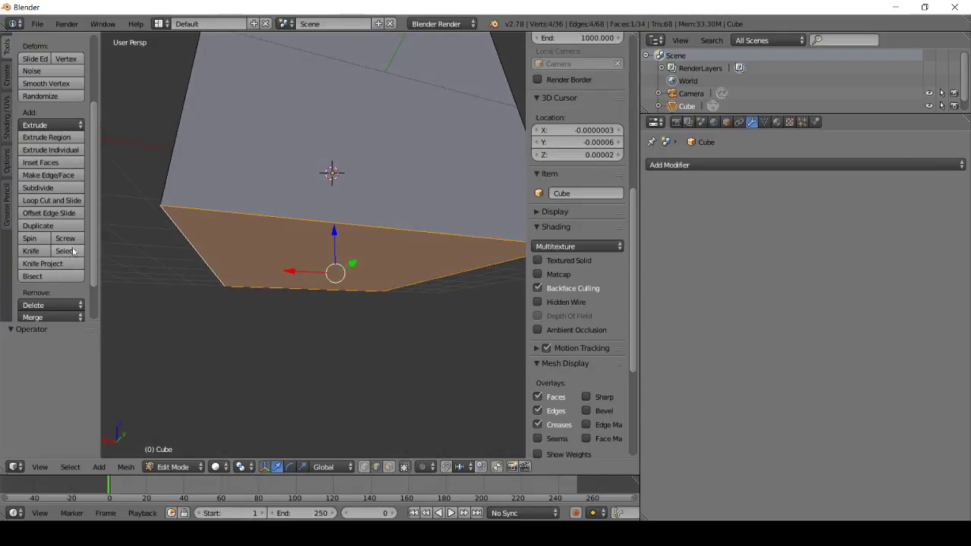
pyautogui.hotkey('ctrl', 'e')
pyautogui.click(153, 273)
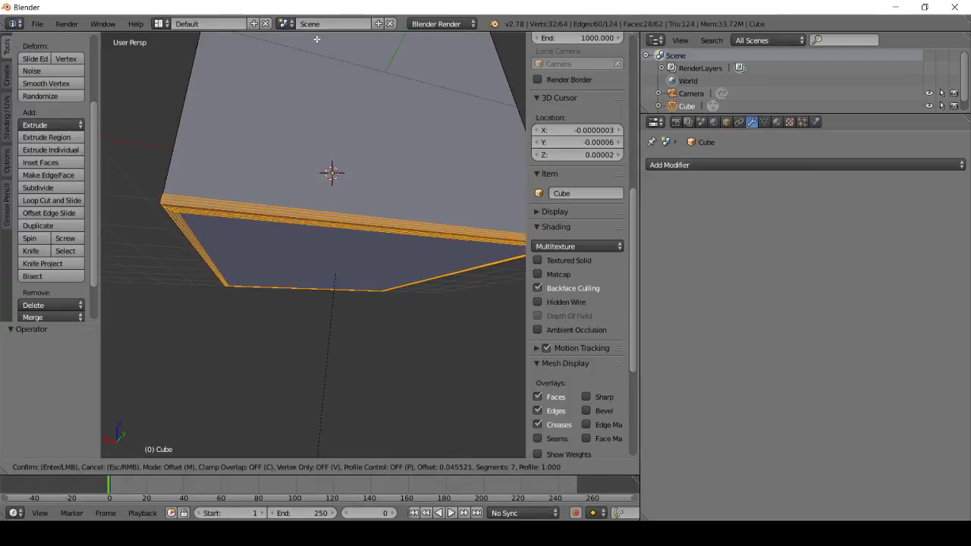
pyautogui.click(322, 63)
pyautogui.moveTo(251, 190); pyautogui.dragTo(358, 222, button='middle')
pyautogui.press('a')
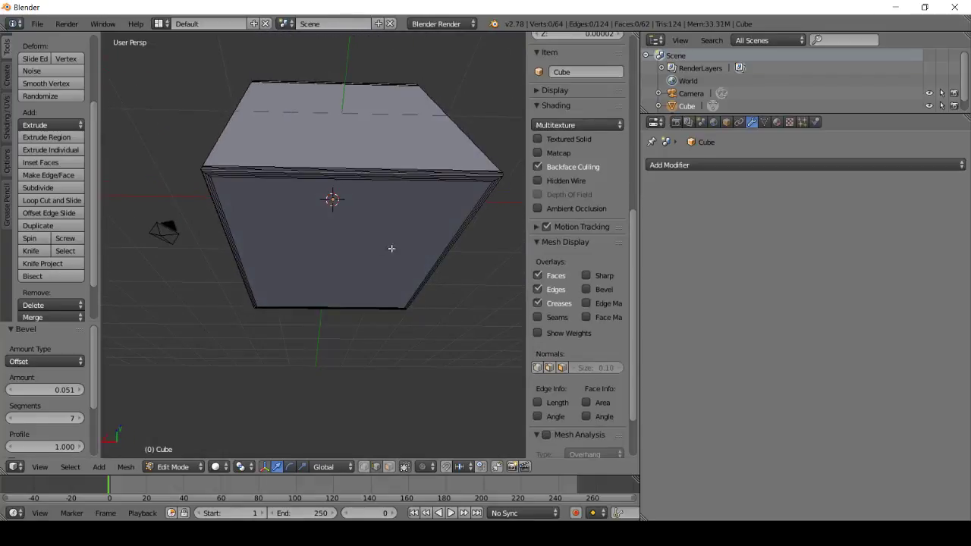
# In face select mode, extrude the box's bottom face about 0.029 inward and clear the selection.
pyautogui.hotkey('ctrl', 'Tab')
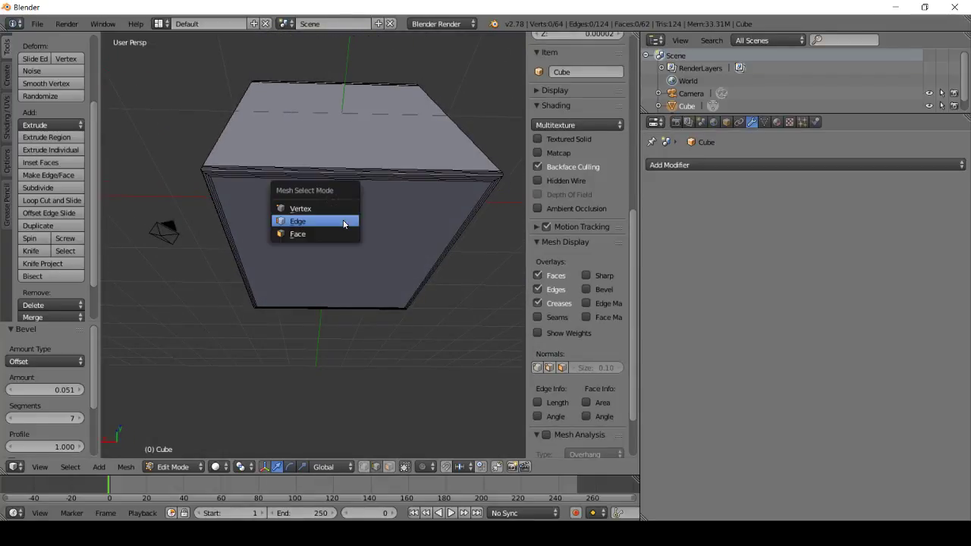
pyautogui.click(311, 234)
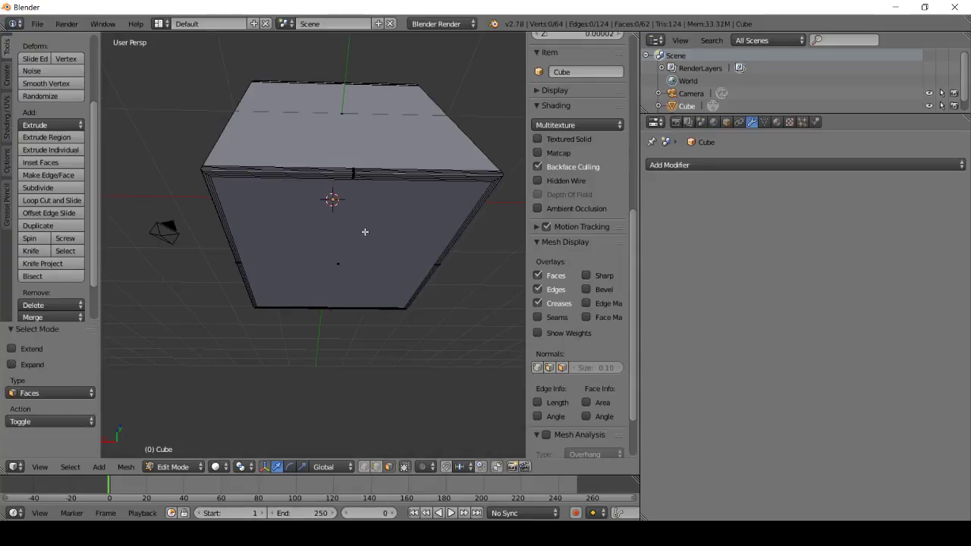
pyautogui.rightClick(344, 235)
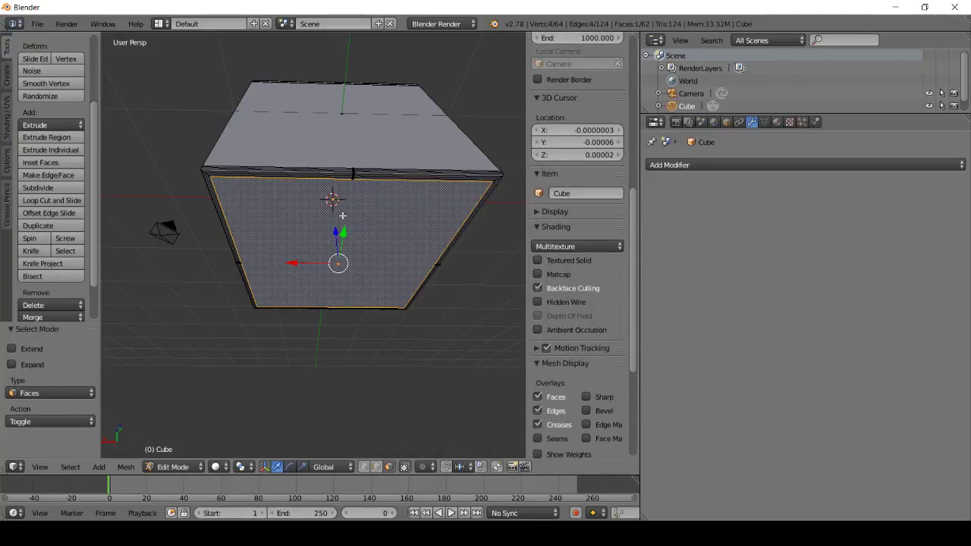
pyautogui.press('e')
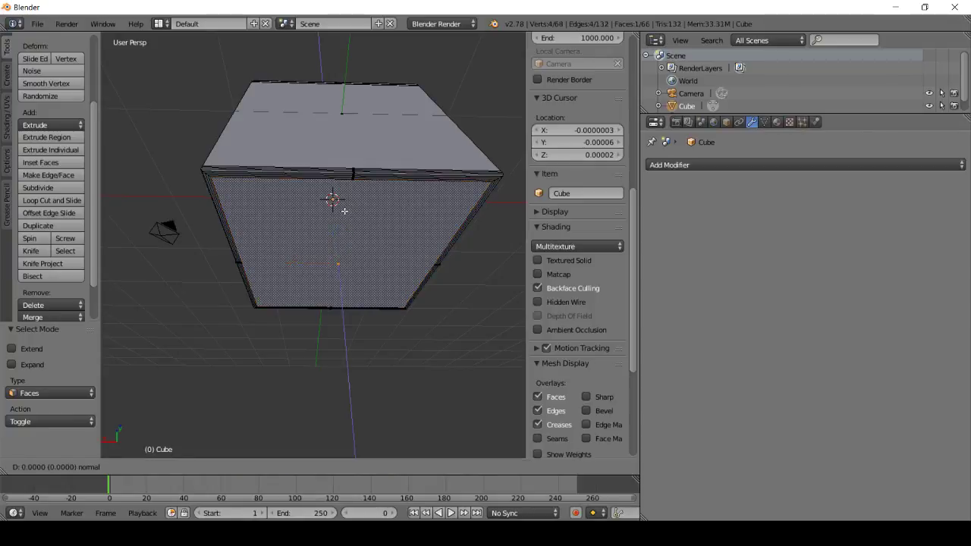
pyautogui.click(346, 208)
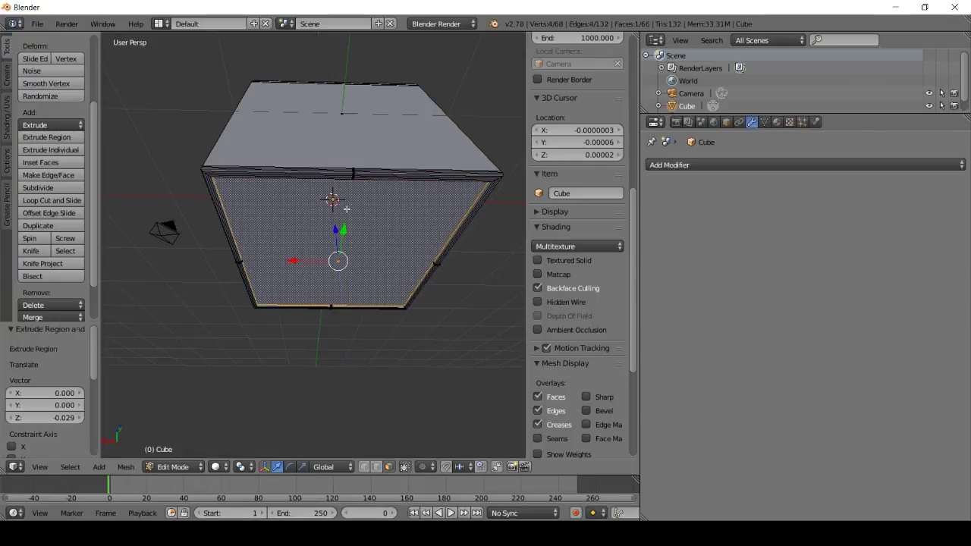
pyautogui.moveTo(308, 209); pyautogui.dragTo(386, 263, button='middle')
pyautogui.scroll(1, 388, 270)
pyautogui.press('a')
pyautogui.moveTo(379, 307); pyautogui.dragTo(241, 248, button='middle')
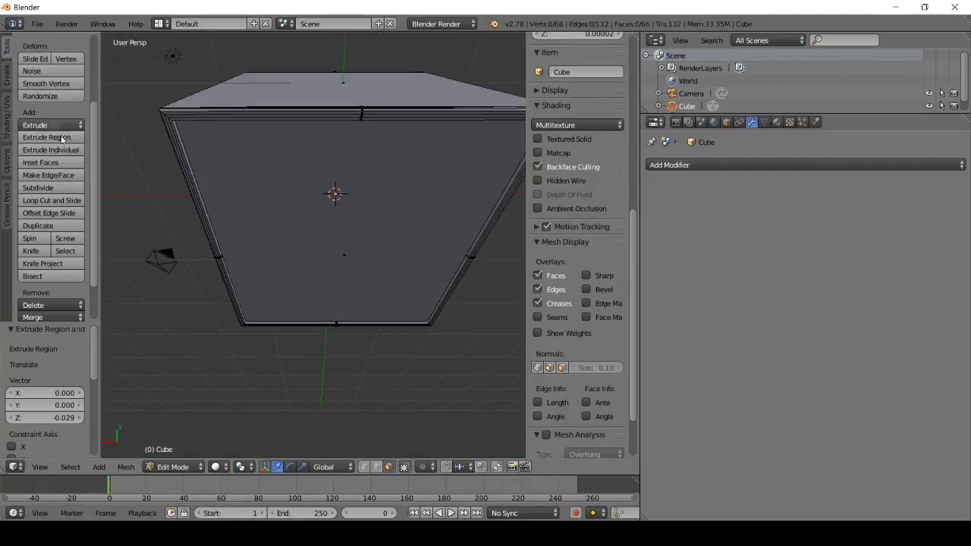
pyautogui.moveTo(288, 288); pyautogui.dragTo(211, 221, button='middle')
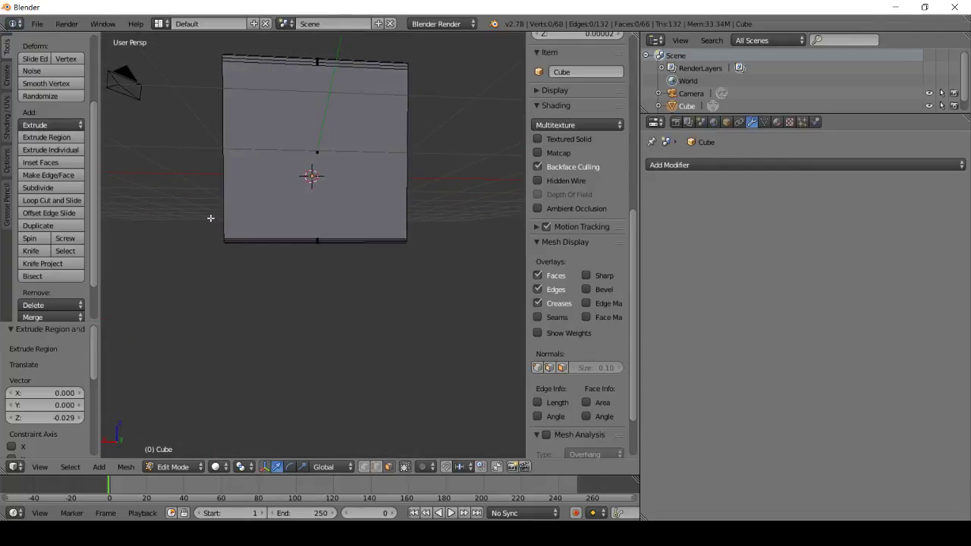
# Switch to wireframe display and box-select all the faces at the bottom of the box.
pyautogui.hotkey('alt', 'z')
pyautogui.hotkey('alt', 'z')
pyautogui.hotkey('alt', 'z')
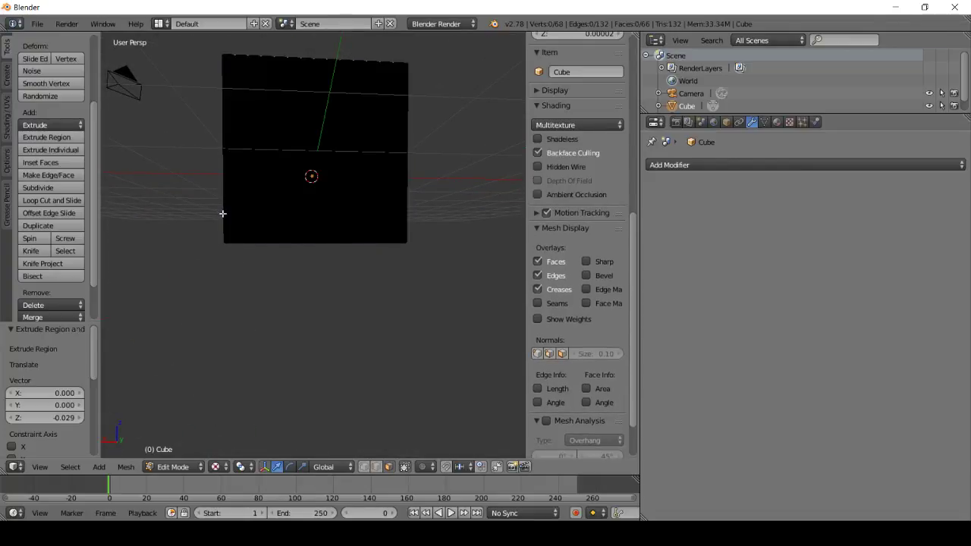
pyautogui.hotkey('alt', 'z')
pyautogui.press('z')
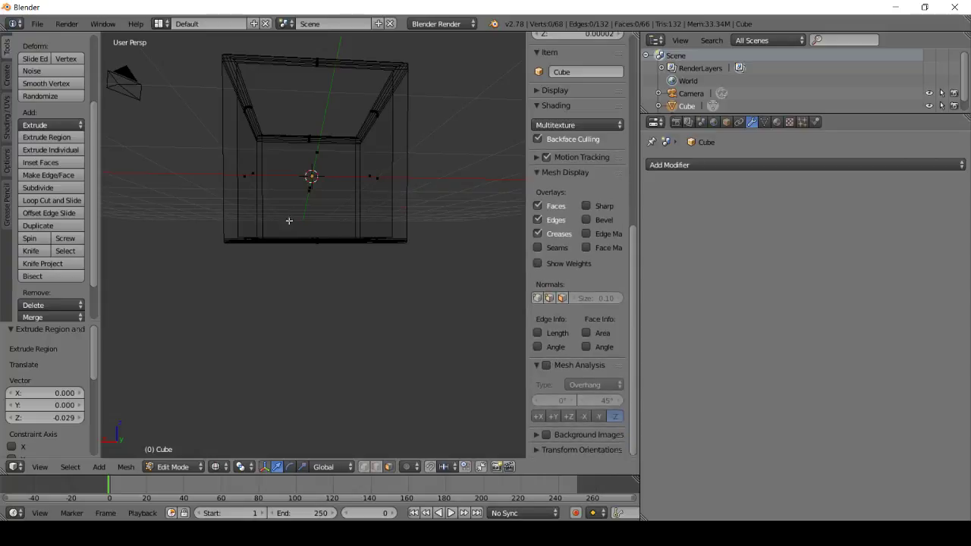
pyautogui.moveTo(289, 221); pyautogui.dragTo(215, 139, button='middle')
pyautogui.moveTo(170, 234); pyautogui.dragTo(453, 372)
pyautogui.moveTo(387, 324); pyautogui.dragTo(340, 289, button='middle')
# Try to scale the selected bottom faces in quad view with a factor of 1.
pyautogui.press('e')
pyautogui.press('r')
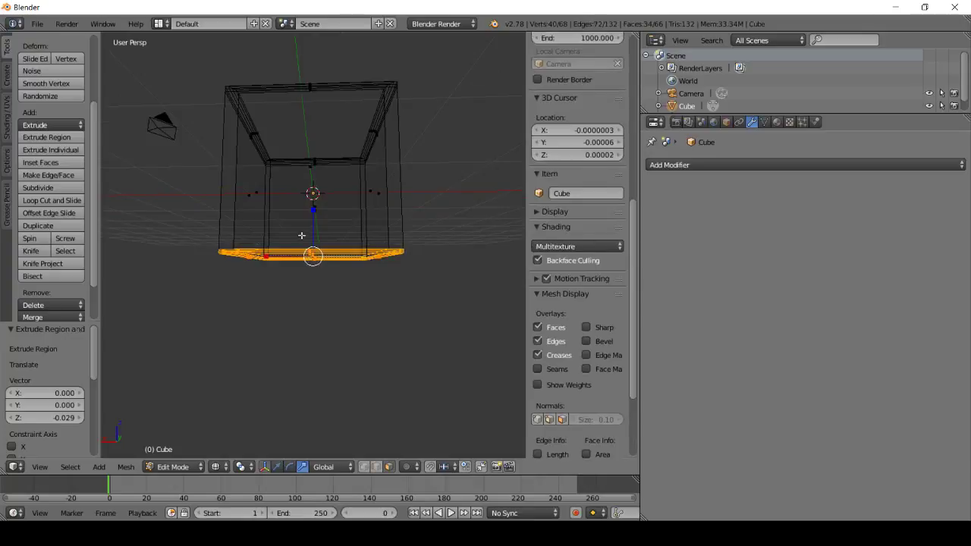
pyautogui.moveTo(301, 235); pyautogui.dragTo(329, 359, button='middle')
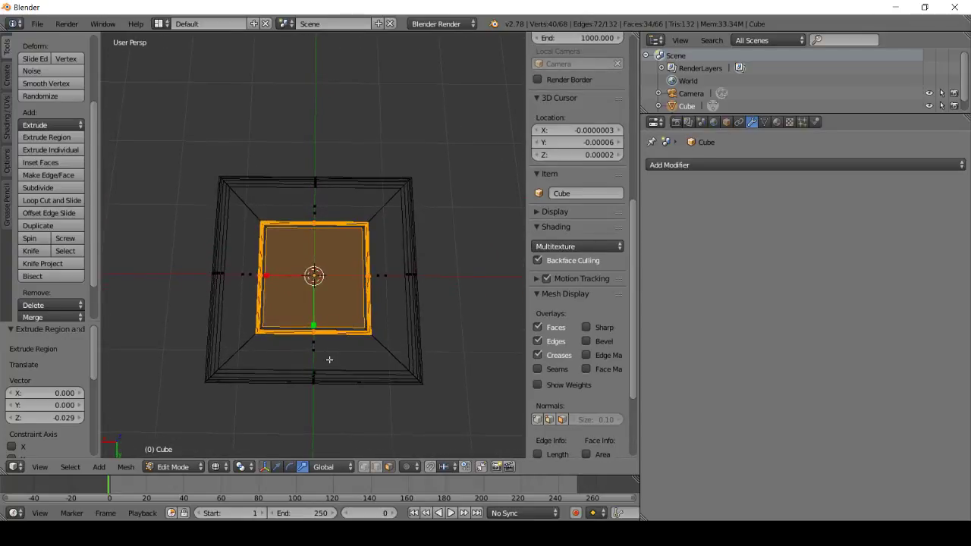
pyautogui.hotkey('ctrl', 'alt', 'q')
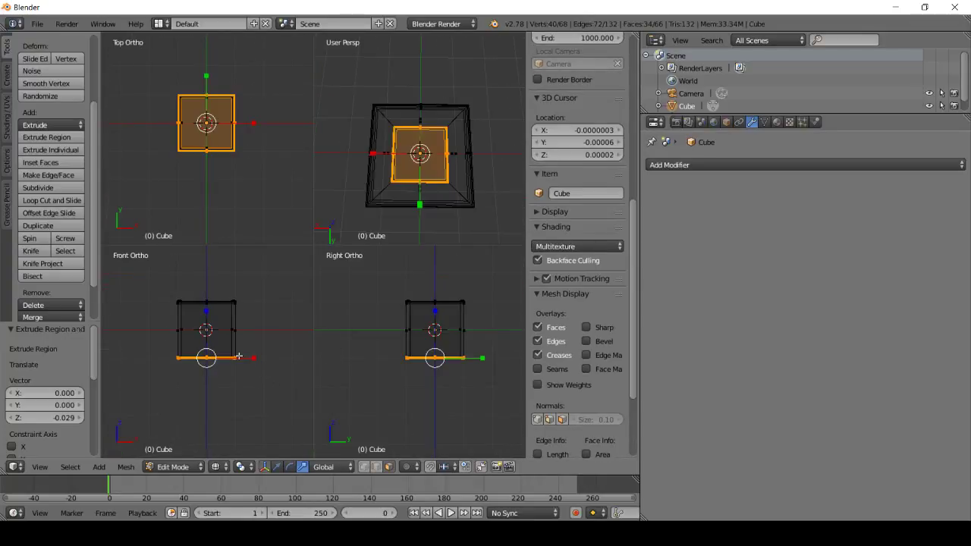
pyautogui.scroll(8, 216, 134)
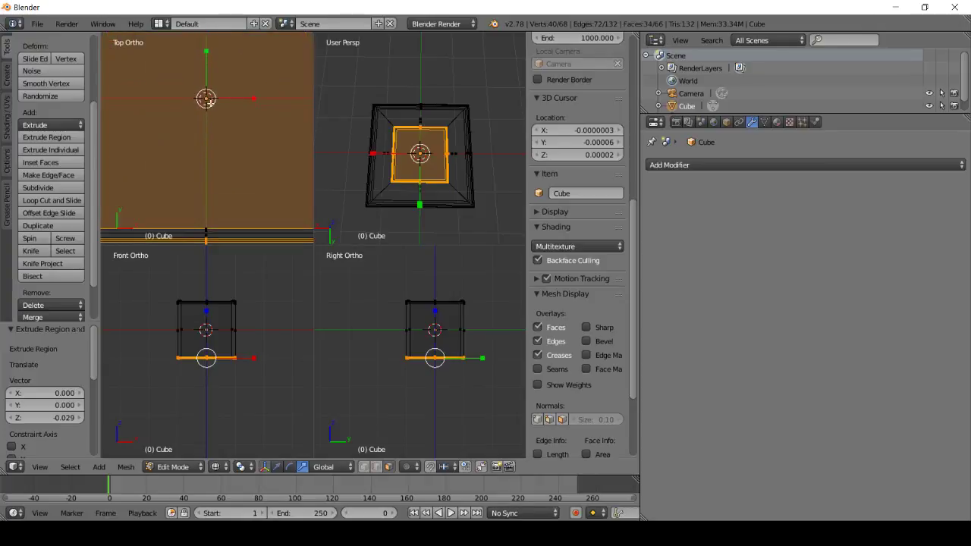
pyautogui.press('s')
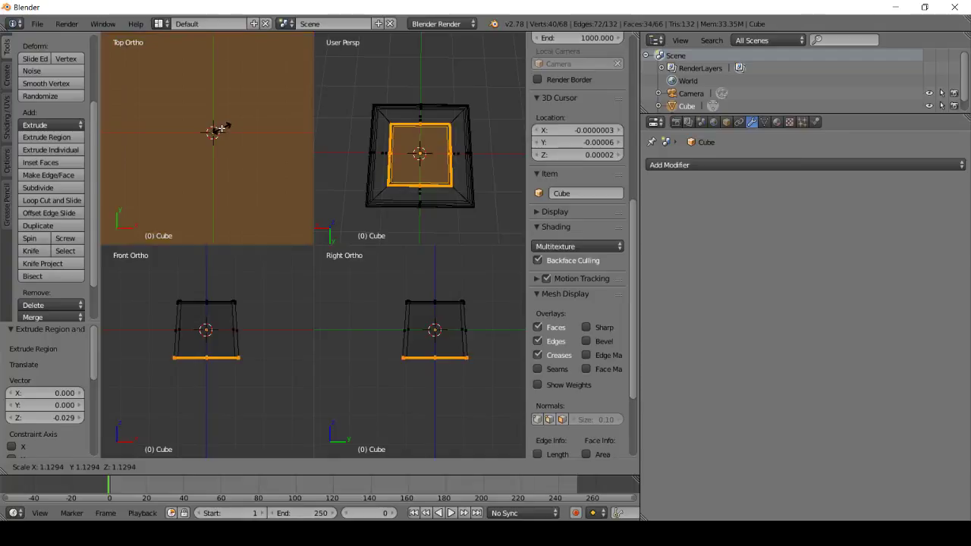
pyautogui.press('1')
pyautogui.press('Return')
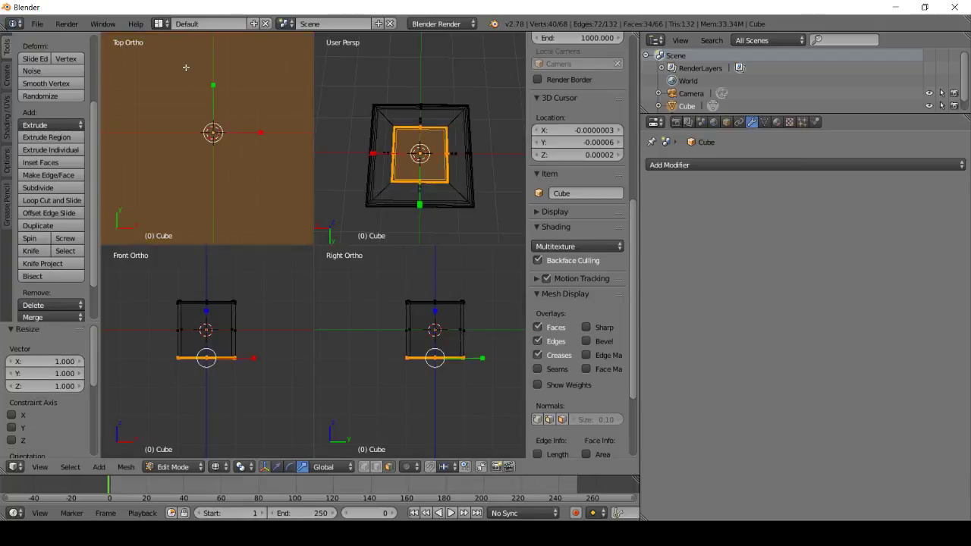
pyautogui.scroll(-3, 252, 135)
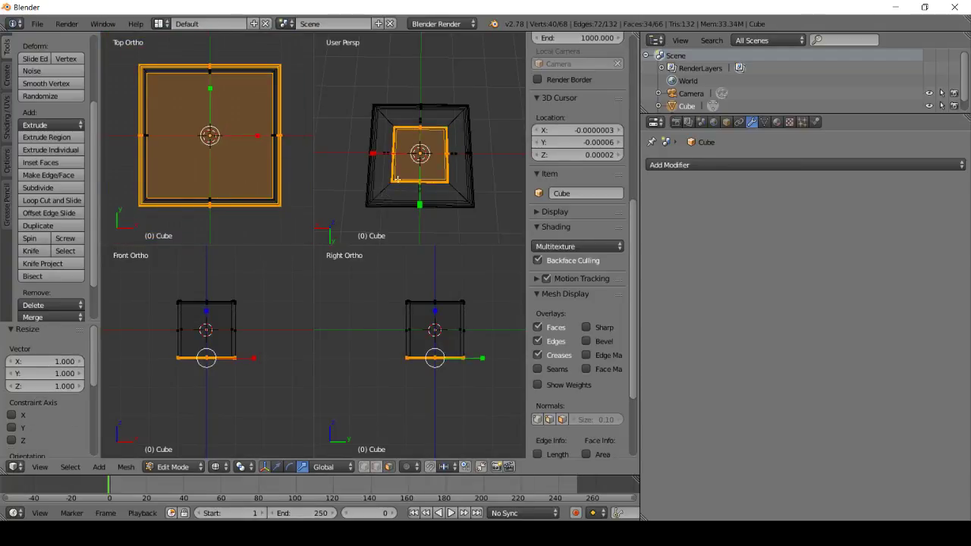
# Scale the selected bottom faces to about 0.938 in quad view and return to the single perspective view.
pyautogui.hotkey('ctrl', 'alt', 'q')
pyautogui.moveTo(319, 228); pyautogui.dragTo(326, 111, button='middle')
pyautogui.hotkey('ctrl', 'alt', 'q')
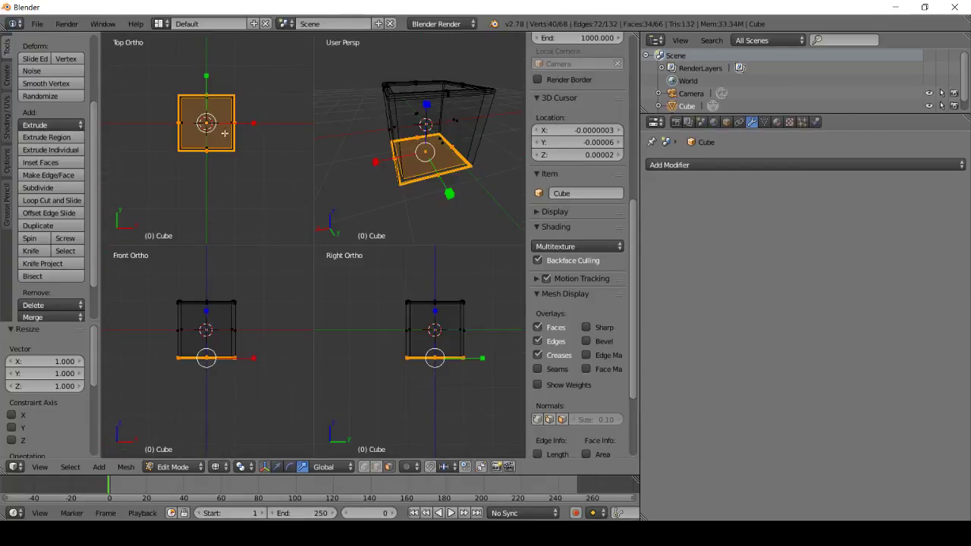
pyautogui.scroll(4, 220, 106)
pyautogui.press('s')
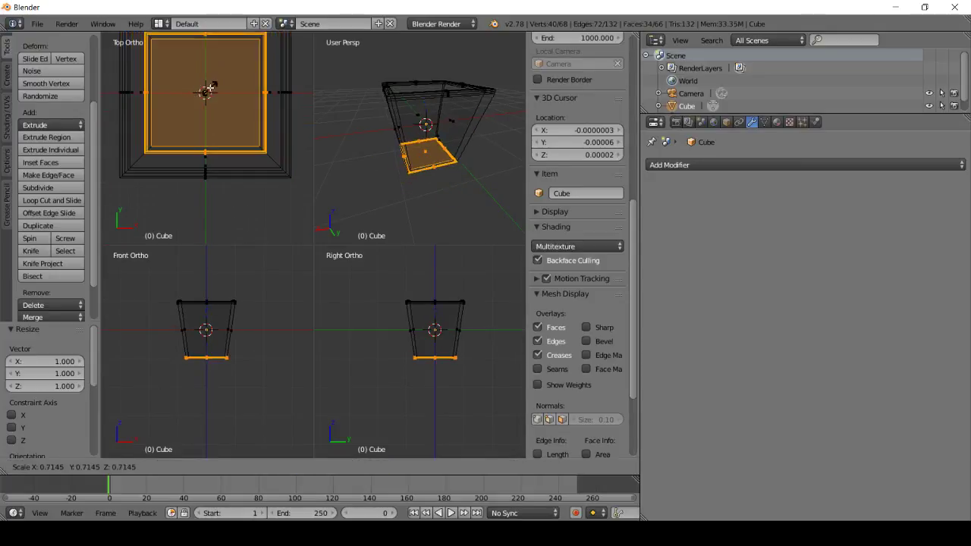
pyautogui.click(209, 88)
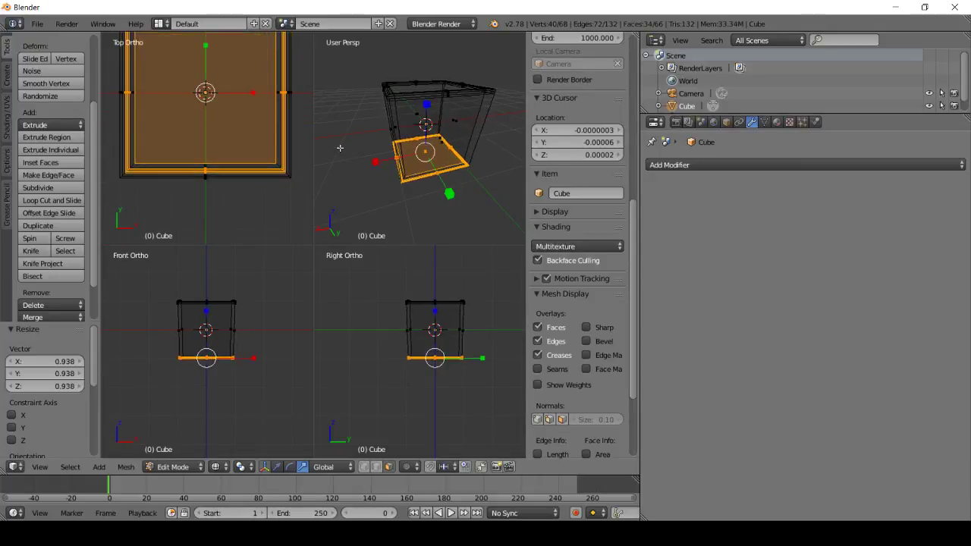
pyautogui.hotkey('ctrl', 'alt', 'q')
# Return to solid display and scale the box's bottom faces further inward by about 0.835 in quad view, tapering the walls.
pyautogui.scroll(-3, 303, 134)
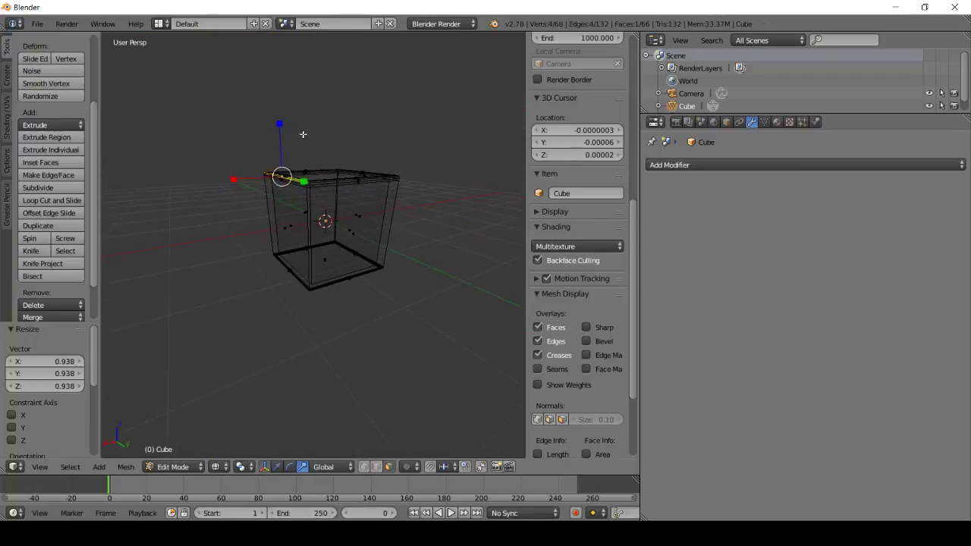
pyautogui.press('z')
pyautogui.moveTo(338, 178); pyautogui.dragTo(246, 155, button='middle')
pyautogui.hotkey('ctrl', 'alt', 'q')
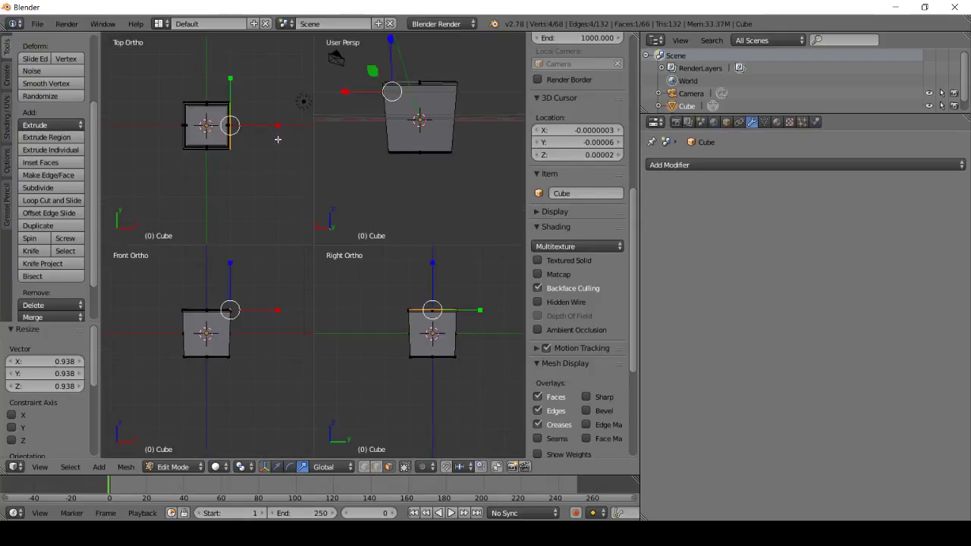
pyautogui.scroll(3, 233, 120)
pyautogui.click(233, 128)
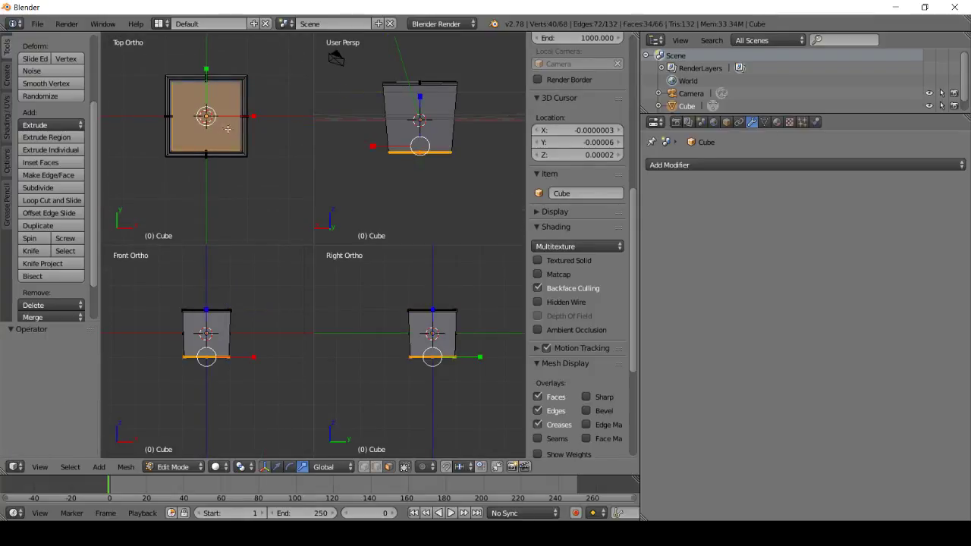
pyautogui.scroll(2, 233, 128)
pyautogui.press('s')
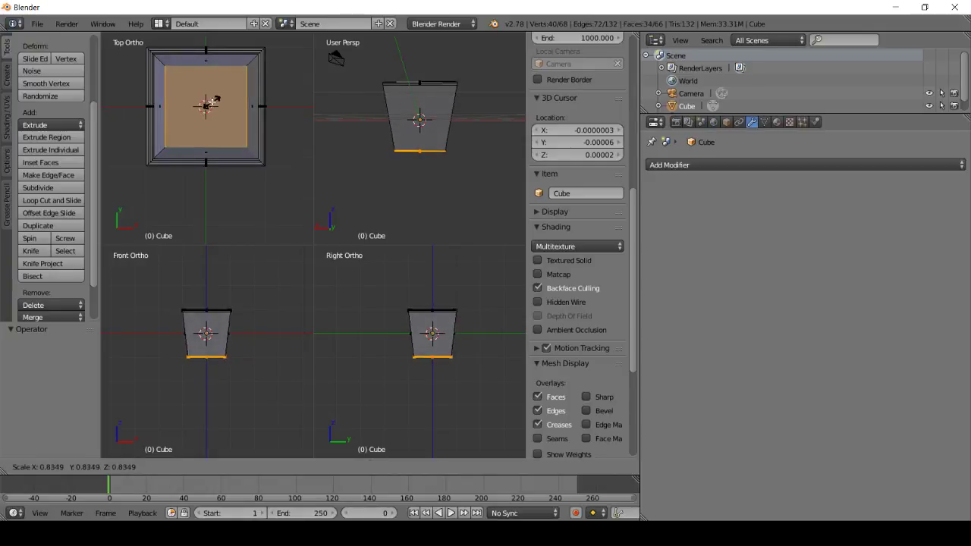
pyautogui.click(214, 101)
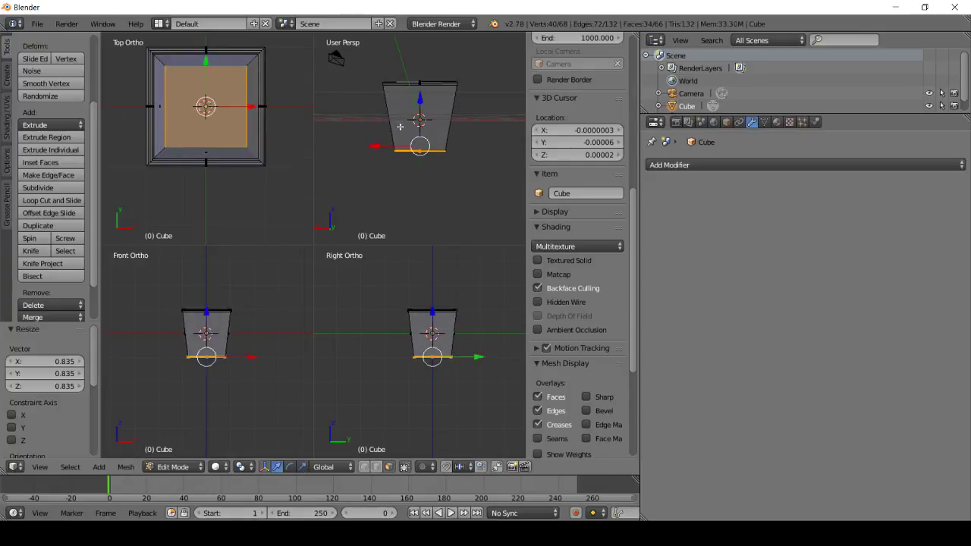
pyautogui.hotkey('ctrl', 'space')
pyautogui.hotkey('ctrl', 'alt', 'q')
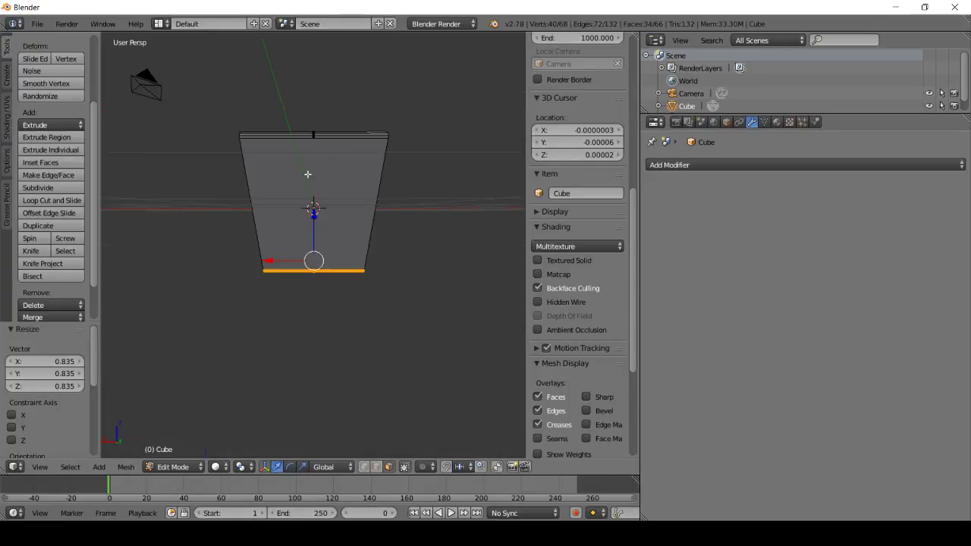
# Try to move the selected bottom faces up along Z and undo the move.
pyautogui.scroll(4, 308, 174)
pyautogui.moveTo(228, 144); pyautogui.dragTo(299, 165, button='middle')
pyautogui.scroll(-4, 284, 205)
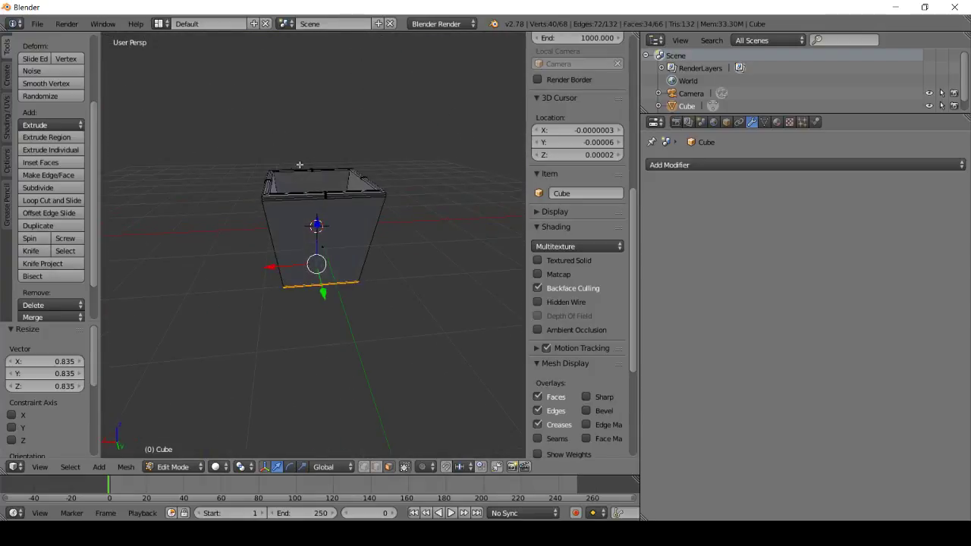
pyautogui.moveTo(306, 228); pyautogui.dragTo(347, 220, button='middle')
pyautogui.scroll(-3, 253, 188)
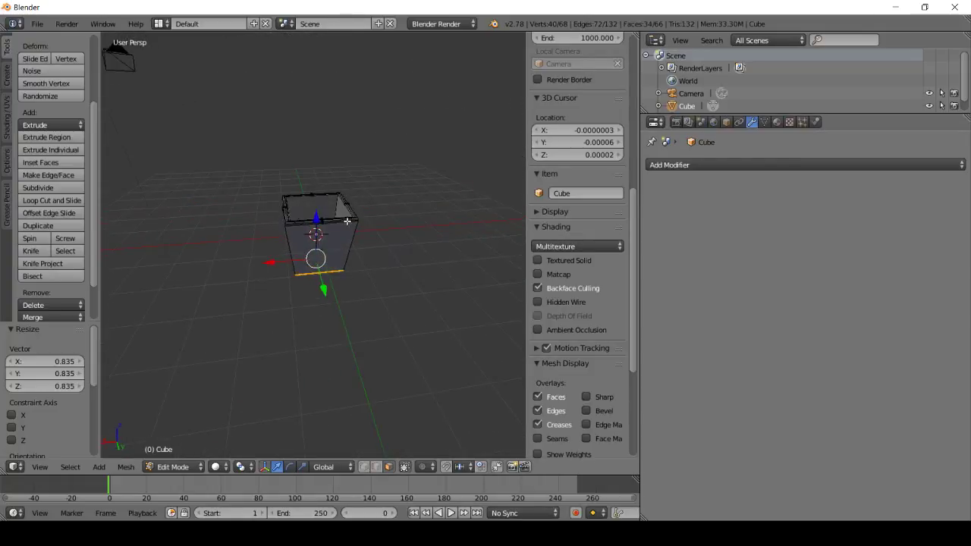
pyautogui.moveTo(317, 220); pyautogui.dragTo(330, 152)
pyautogui.hotkey('ctrl', 'z')
# In Object Mode, raise the tapered box about 1.393 along Z and lower it by about 0.345.
pyautogui.press('Tab')
pyautogui.moveTo(330, 152); pyautogui.dragTo(347, 141, button='middle')
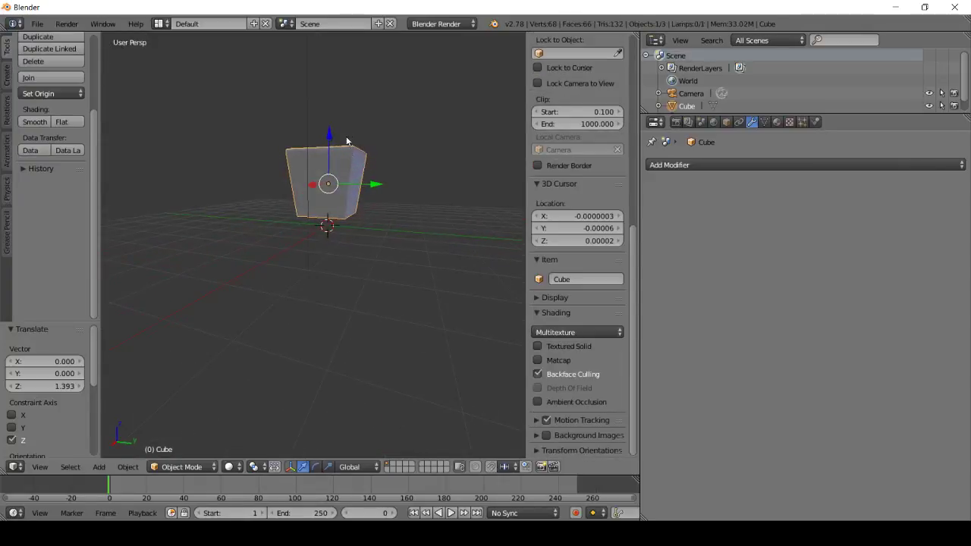
pyautogui.moveTo(327, 129); pyautogui.dragTo(332, 141)
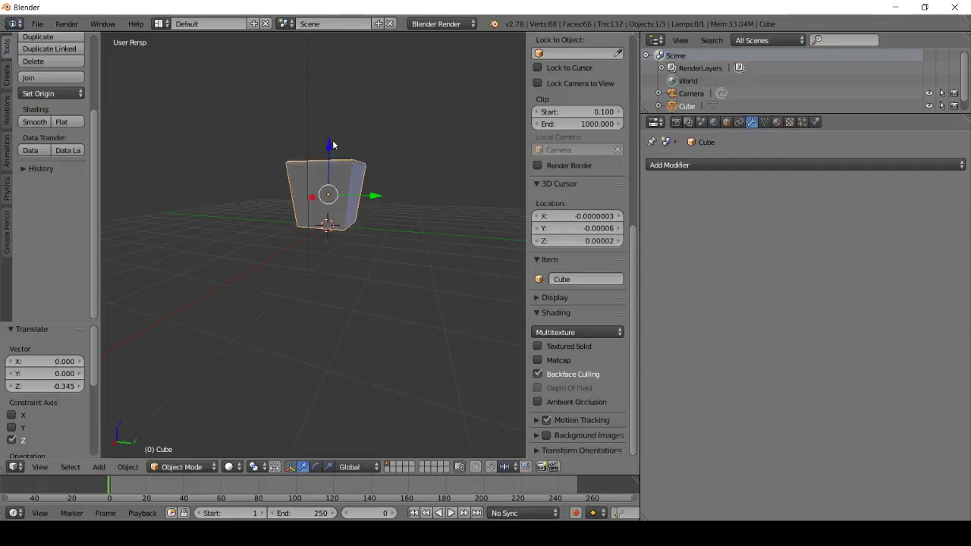
# Add an Array modifier to the box with a relative offset of X 1.7, Y 1 and Z 1.
pyautogui.moveTo(350, 158); pyautogui.dragTo(377, 173, button='middle')
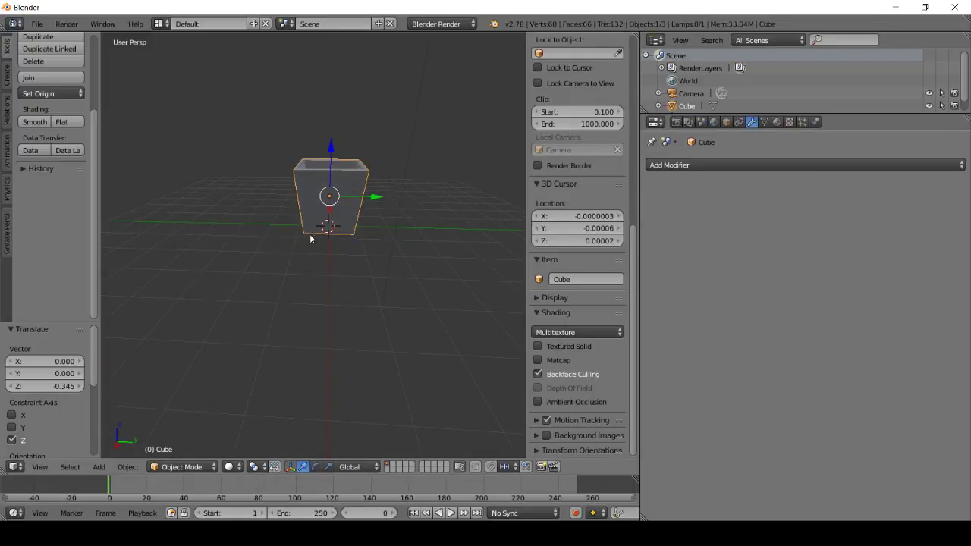
pyautogui.moveTo(343, 197)
pyautogui.mouseDown(button='middle')
pyautogui.moveTo(286, 257)
pyautogui.moveTo(250, 240)
pyautogui.moveTo(314, 227)
pyautogui.moveTo(256, 239)
pyautogui.moveTo(255, 190)
pyautogui.moveTo(263, 211)
pyautogui.moveTo(286, 223)
pyautogui.mouseUp(button='middle')
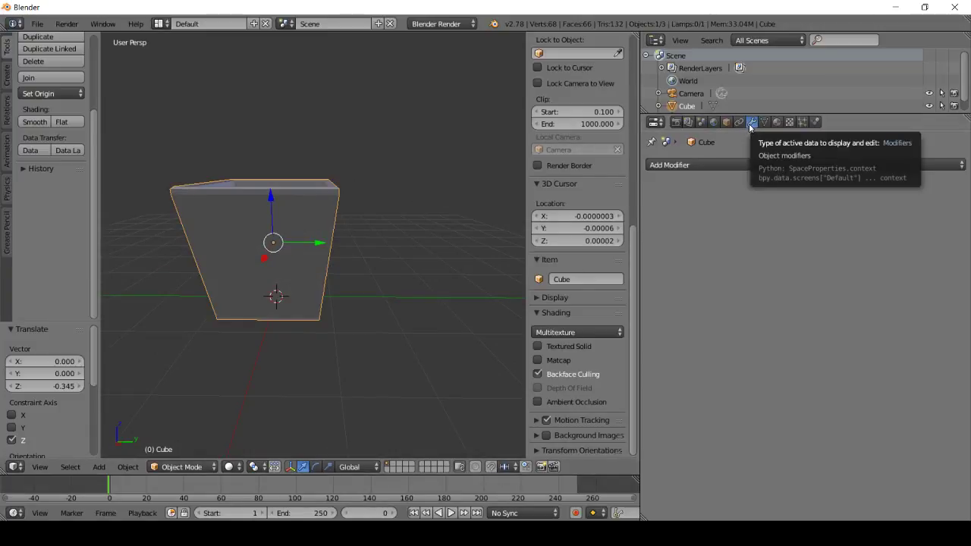
pyautogui.click(732, 163)
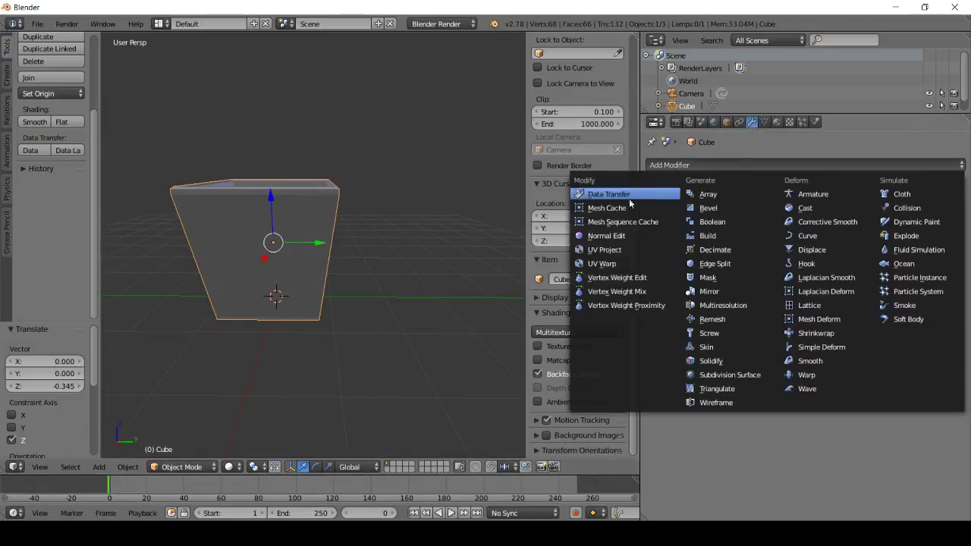
pyautogui.click(716, 196)
pyautogui.scroll(-4, 344, 191)
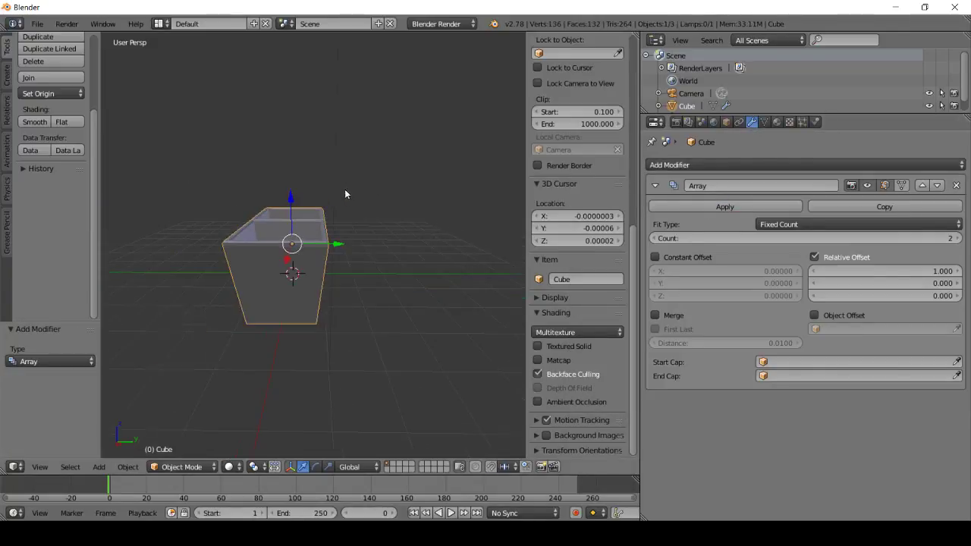
pyautogui.moveTo(345, 191); pyautogui.dragTo(479, 256, button='middle')
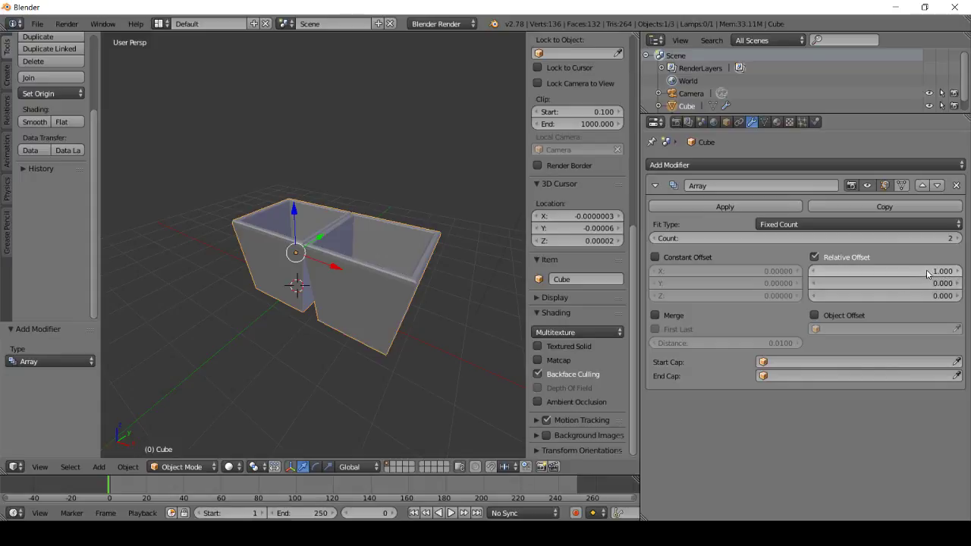
pyautogui.moveTo(933, 273); pyautogui.dragTo(918, 300)
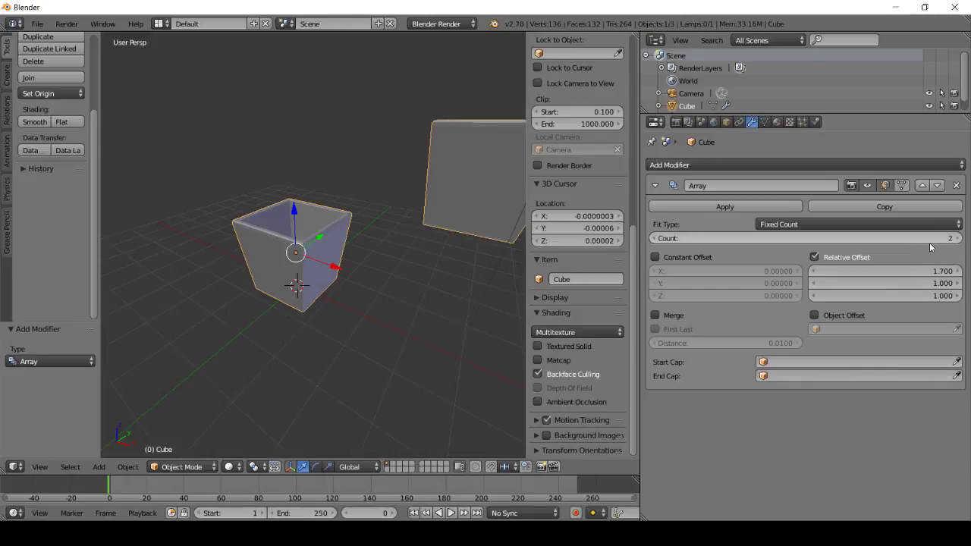
# Try an array count of 32 and set the count back to 2.
pyautogui.scroll(-4, 390, 221)
pyautogui.keyDown('shift'); pyautogui.moveTo(382, 209); pyautogui.dragTo(317, 243, button='middle'); pyautogui.keyUp('shift')
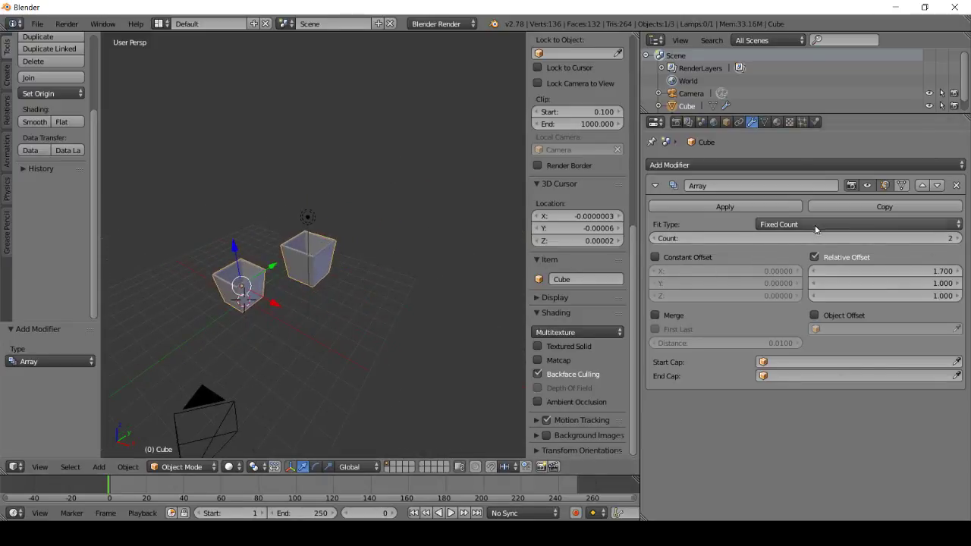
pyautogui.moveTo(806, 240); pyautogui.dragTo(858, 240)
pyautogui.scroll(-18, 344, 254)
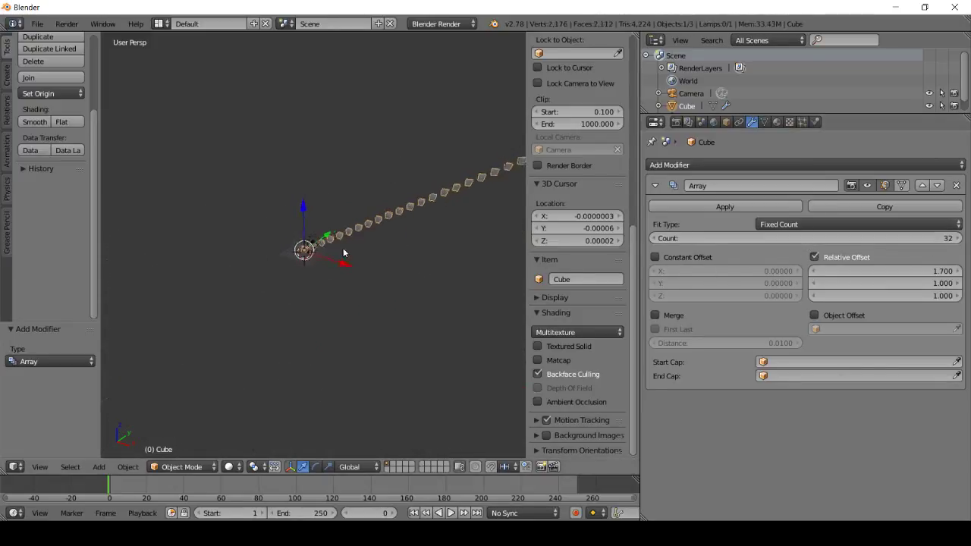
pyautogui.scroll(7, 359, 241)
pyautogui.scroll(5, 357, 241)
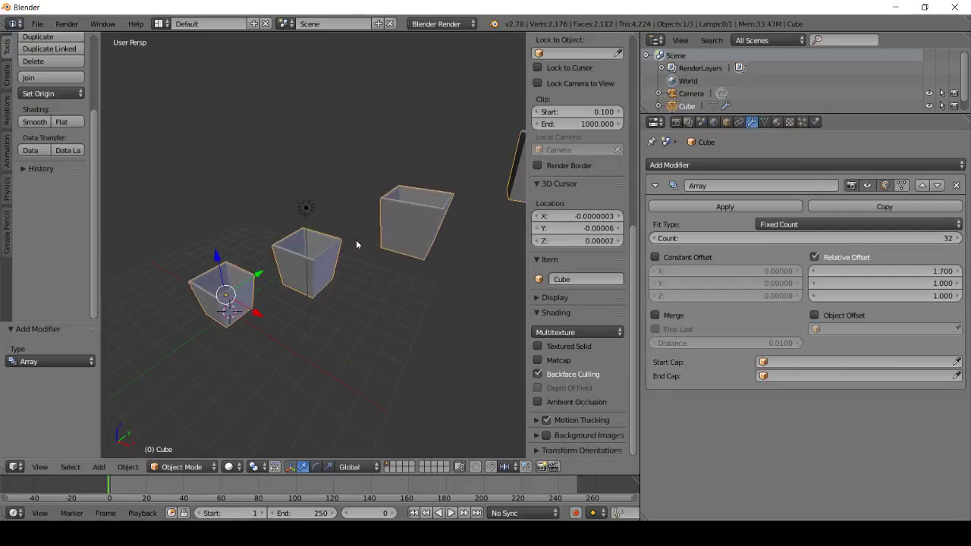
pyautogui.click(880, 240)
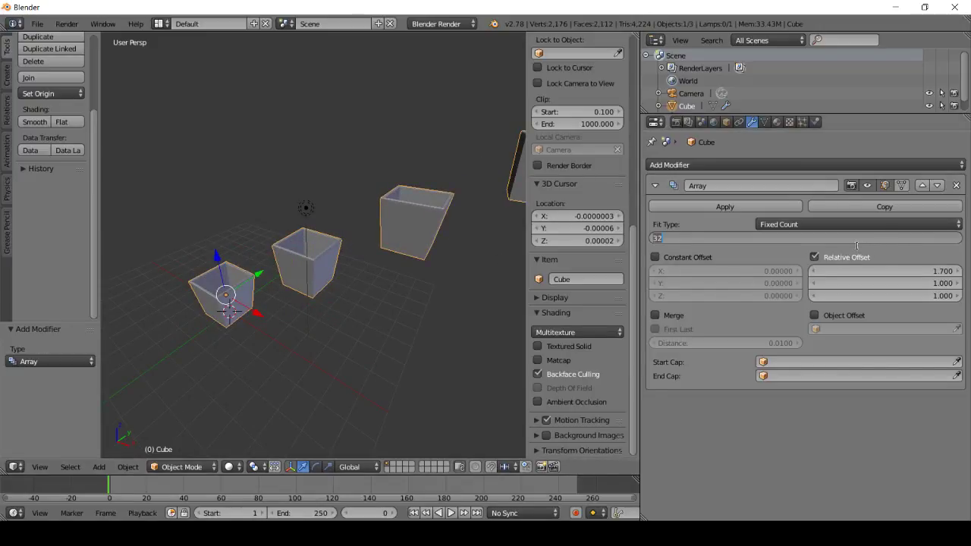
pyautogui.write('3')
pyautogui.press('BackSpace')
pyautogui.write('2')
pyautogui.press('Return')
# Set the Array modifier's fixed count to 3.
pyautogui.scroll(2, 334, 209)
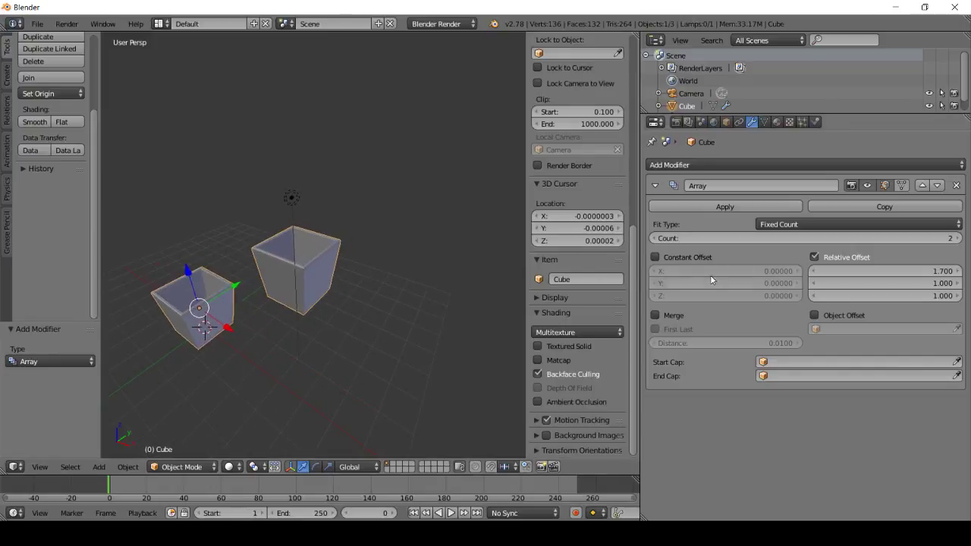
pyautogui.moveTo(907, 240); pyautogui.dragTo(961, 239)
pyautogui.click(906, 239)
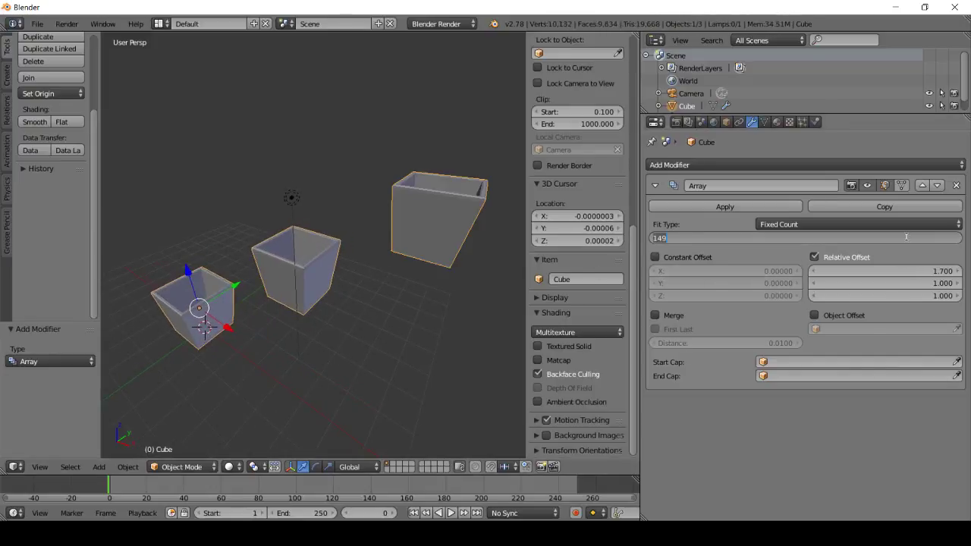
pyautogui.write('3')
pyautogui.press('Return')
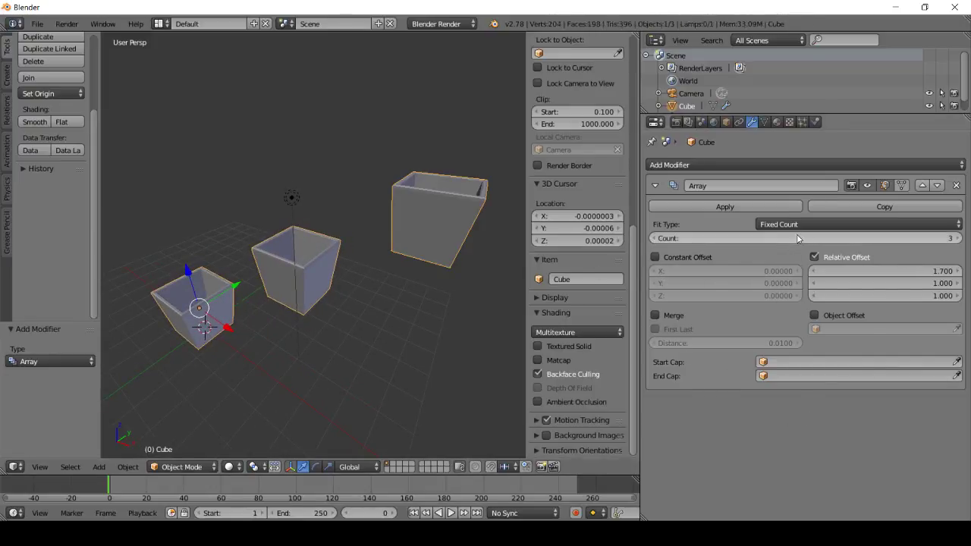
# Set the Array modifier's relative offset to 0 on X, Y and Z, and turn on Object Offset.
pyautogui.moveTo(379, 186); pyautogui.dragTo(367, 190, button='middle')
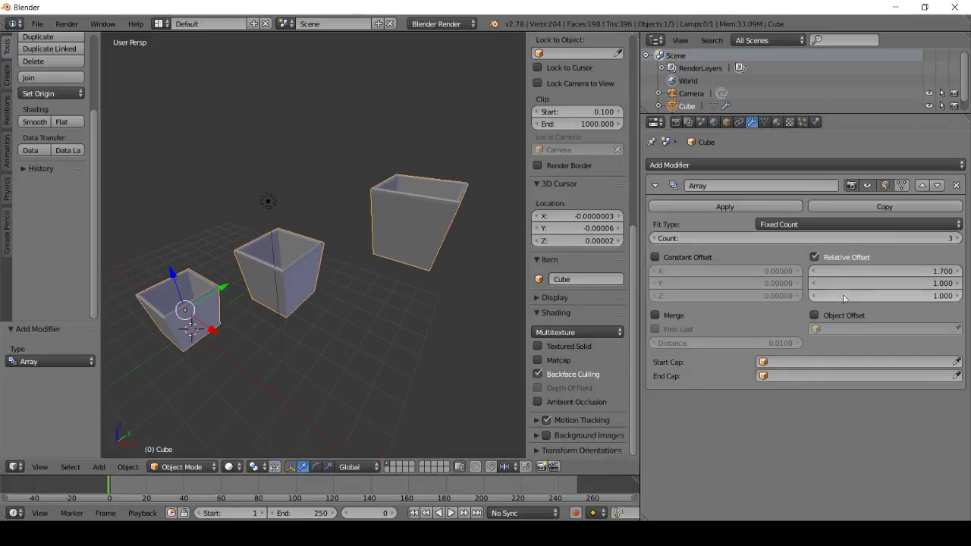
pyautogui.click(892, 271)
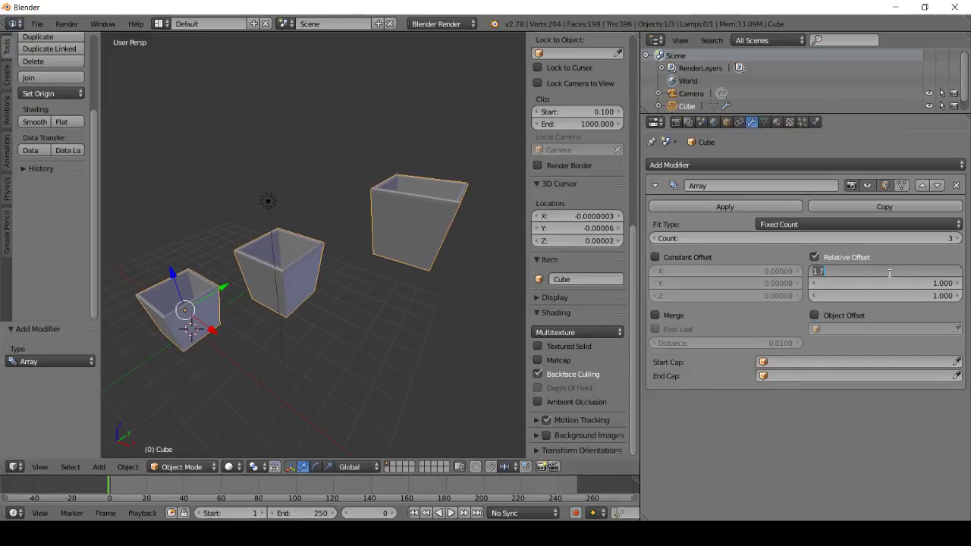
pyautogui.write('0')
pyautogui.press('Return')
pyautogui.click(925, 285)
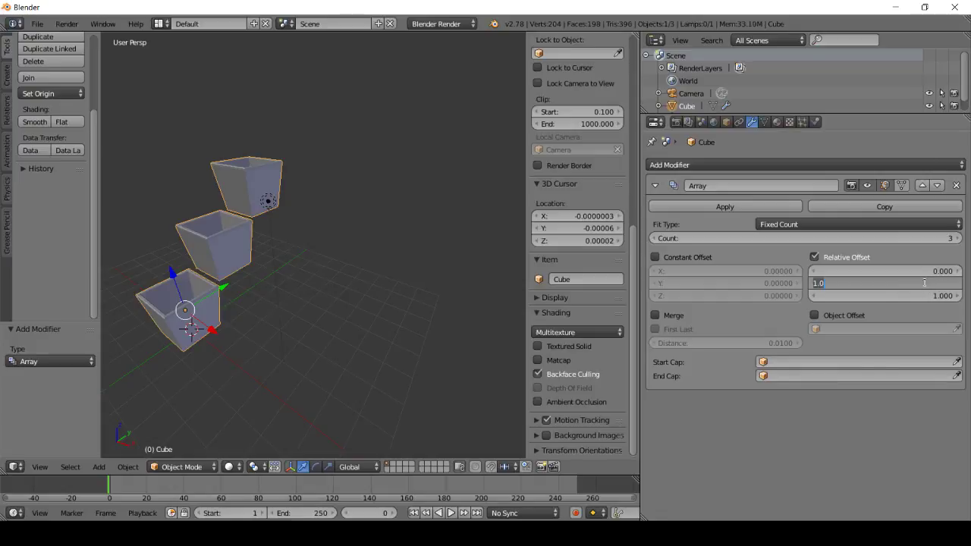
pyautogui.write('0')
pyautogui.press('Return')
pyautogui.click(909, 314)
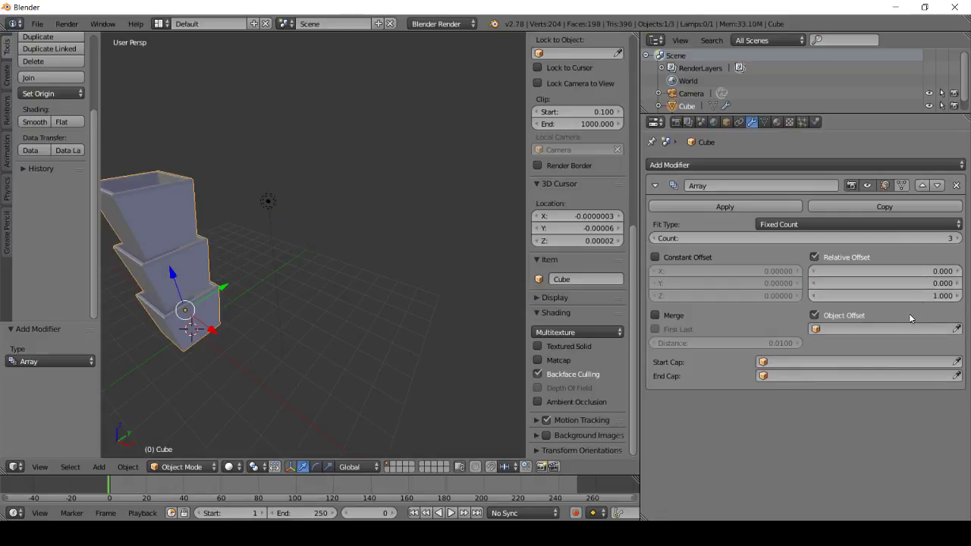
pyautogui.click(924, 296)
pyautogui.write('0')
pyautogui.press('Return')
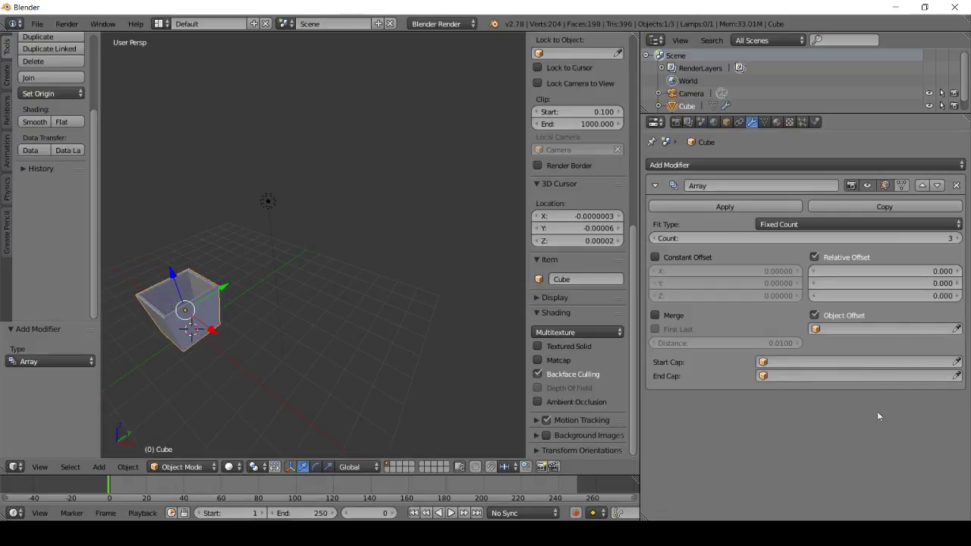
# Try a relative X offset of 1 for the array and increase it to 1.5 to space the boxes apart.
pyautogui.click(929, 271)
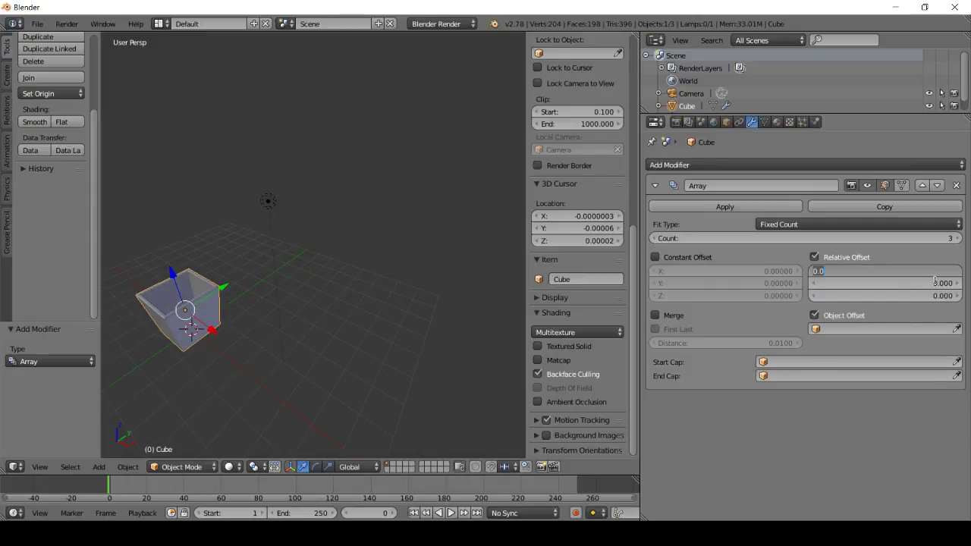
pyautogui.write('1')
pyautogui.press('Return')
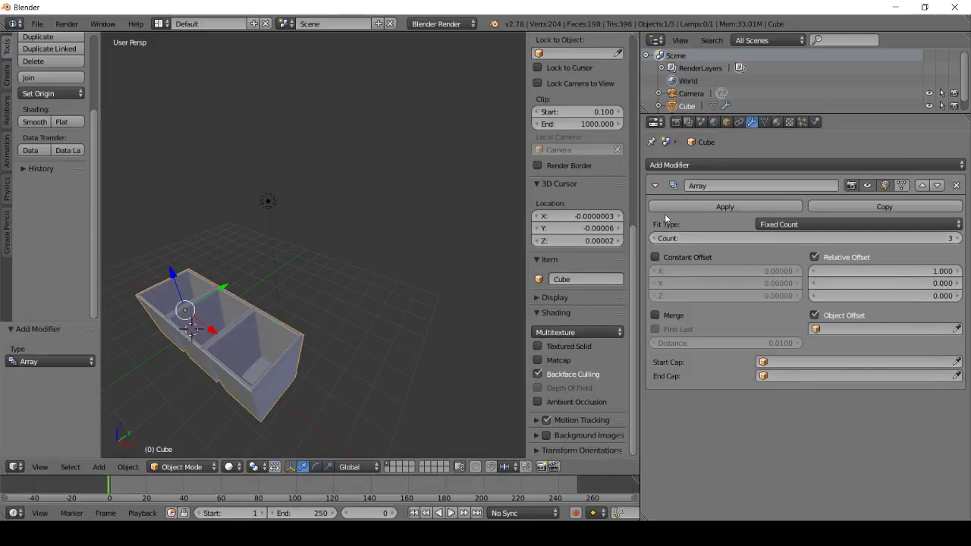
pyautogui.moveTo(910, 271); pyautogui.dragTo(952, 272)
pyautogui.moveTo(312, 147); pyautogui.dragTo(268, 169, button='middle')
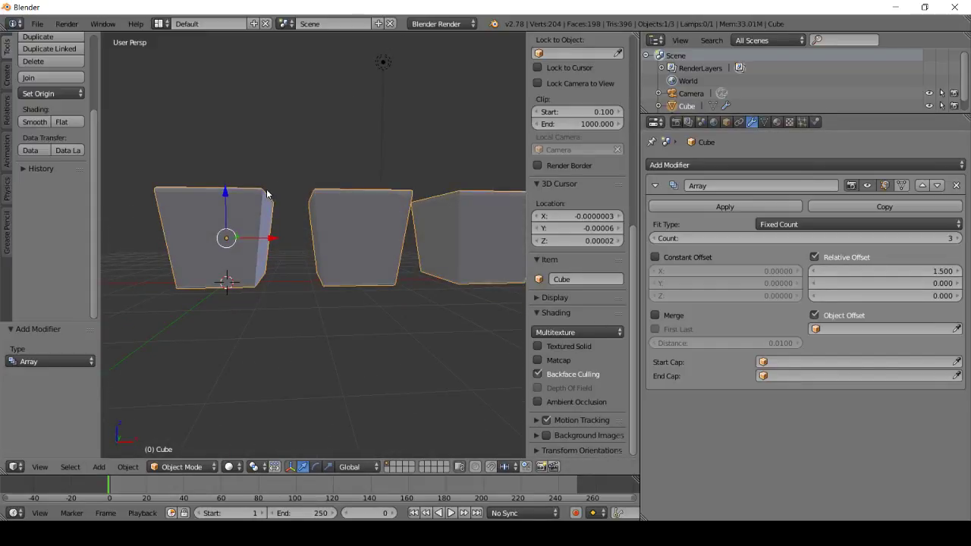
pyautogui.keyDown('shift'); pyautogui.moveTo(333, 137); pyautogui.dragTo(316, 162, button='middle'); pyautogui.keyUp('shift')
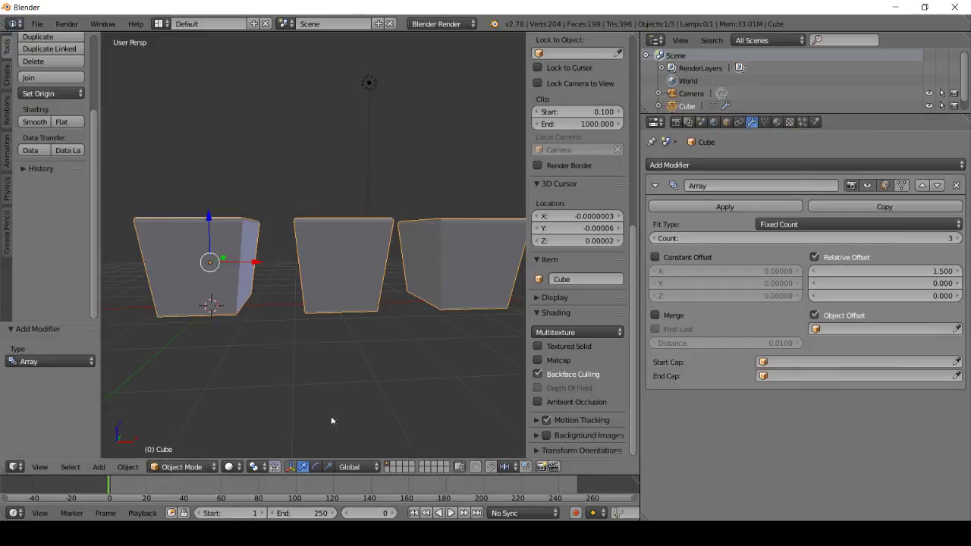
# Apply the Array modifier to the row of three boxes.
pyautogui.click(710, 205)
pyautogui.moveTo(294, 342); pyautogui.dragTo(238, 269, button='middle')
pyautogui.scroll(-2, 297, 195)
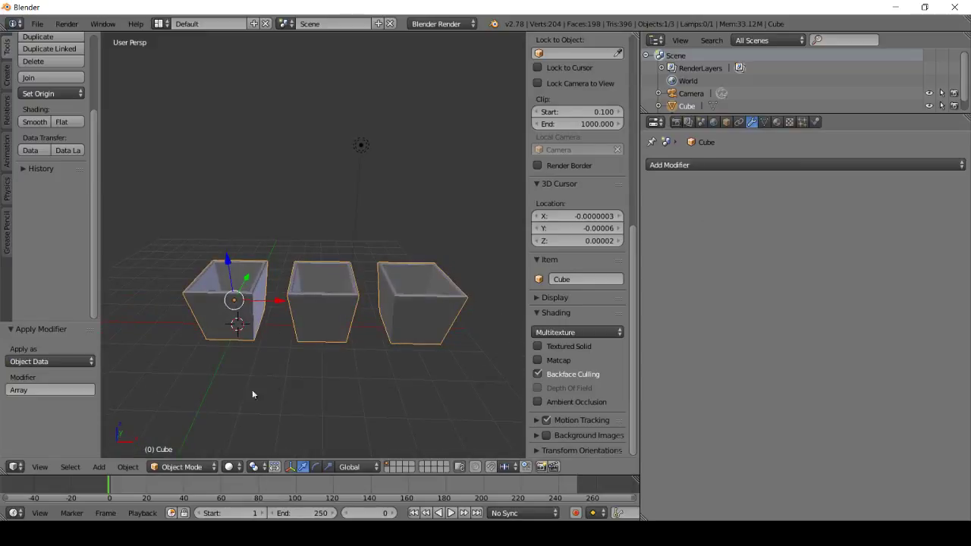
# Deselect and reselect the row of boxes to check whether they behave as one object.
pyautogui.press('a')
pyautogui.press('a')
pyautogui.press('a')
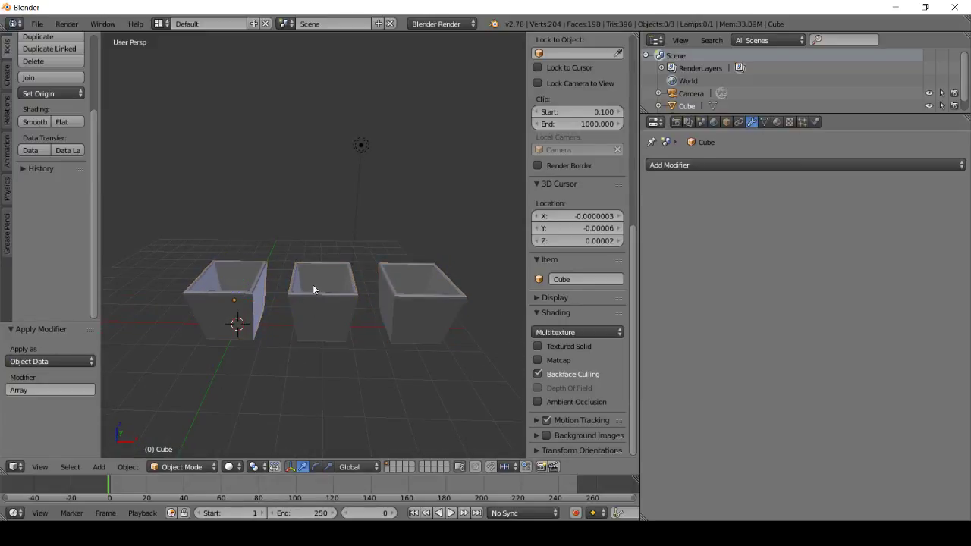
pyautogui.press('a')
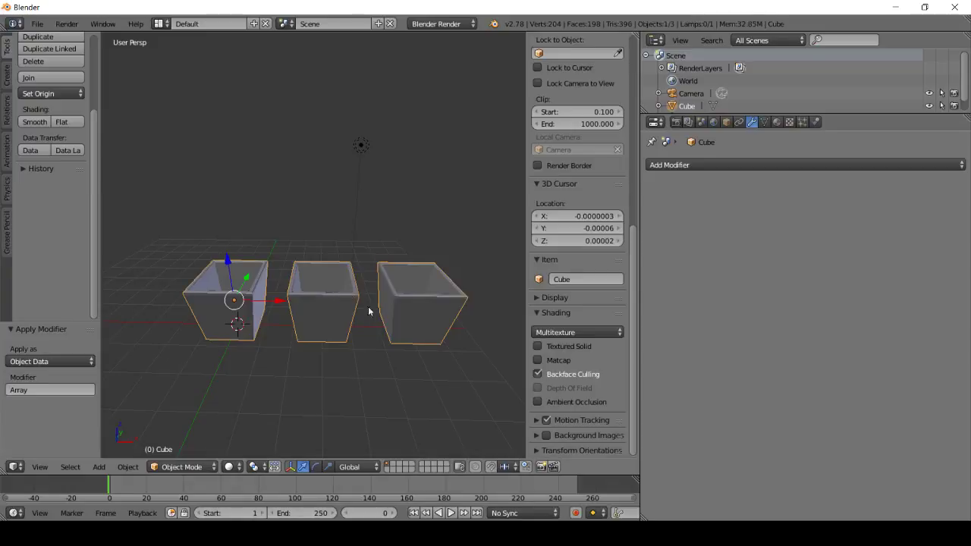
pyautogui.press('a')
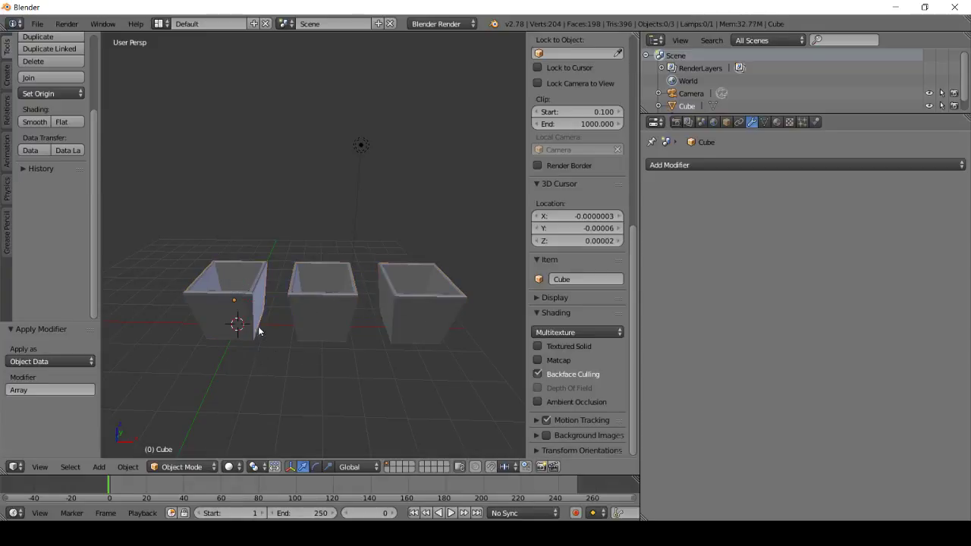
pyautogui.press('a')
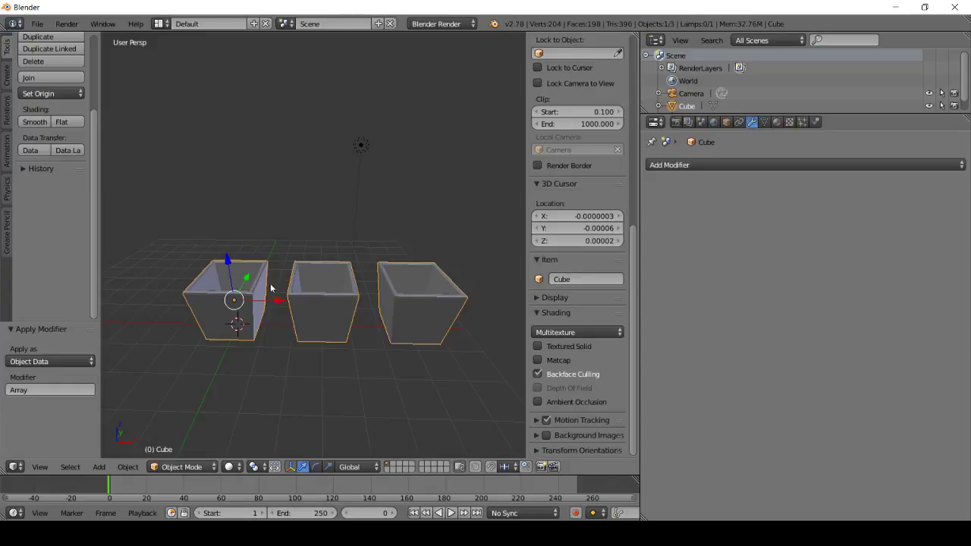
# In Edit Mode with wireframe shading, select the whole box at the 3D cursor and separate the selection into its own object.
pyautogui.keyDown('shift'); pyautogui.moveTo(271, 284); pyautogui.dragTo(296, 254, button='middle'); pyautogui.keyUp('shift')
pyautogui.press('Tab')
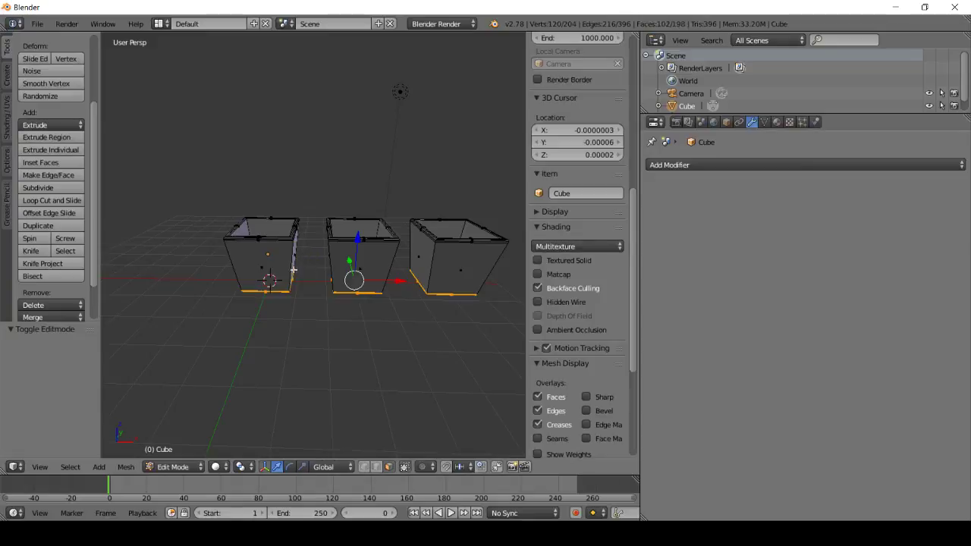
pyautogui.press('z')
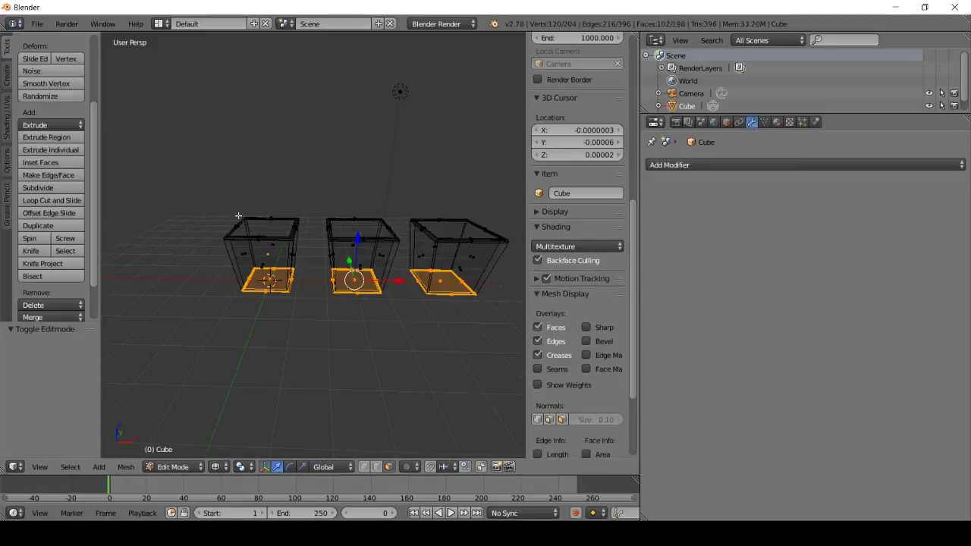
pyautogui.press('b')
pyautogui.moveTo(198, 186); pyautogui.dragTo(318, 371)
pyautogui.scroll(3, 271, 243)
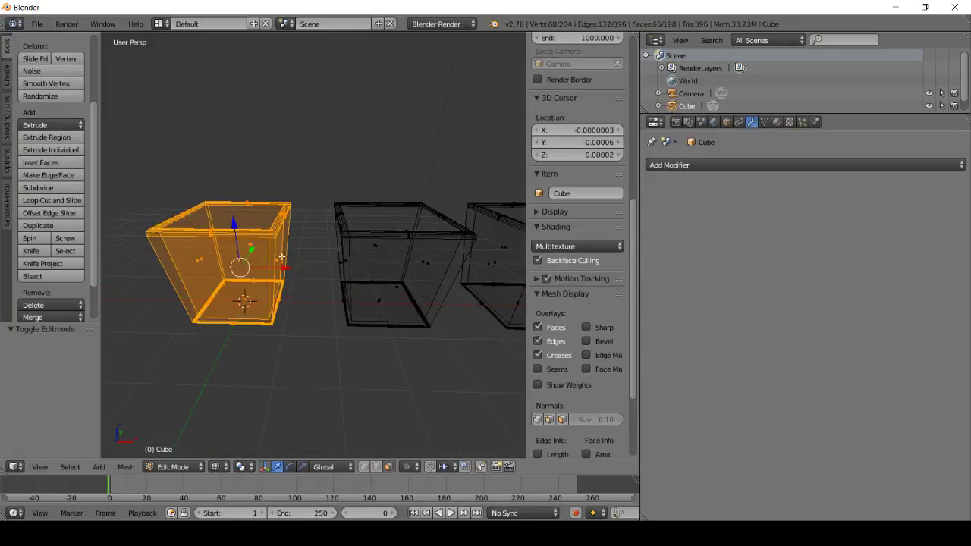
pyautogui.scroll(-2, 355, 206)
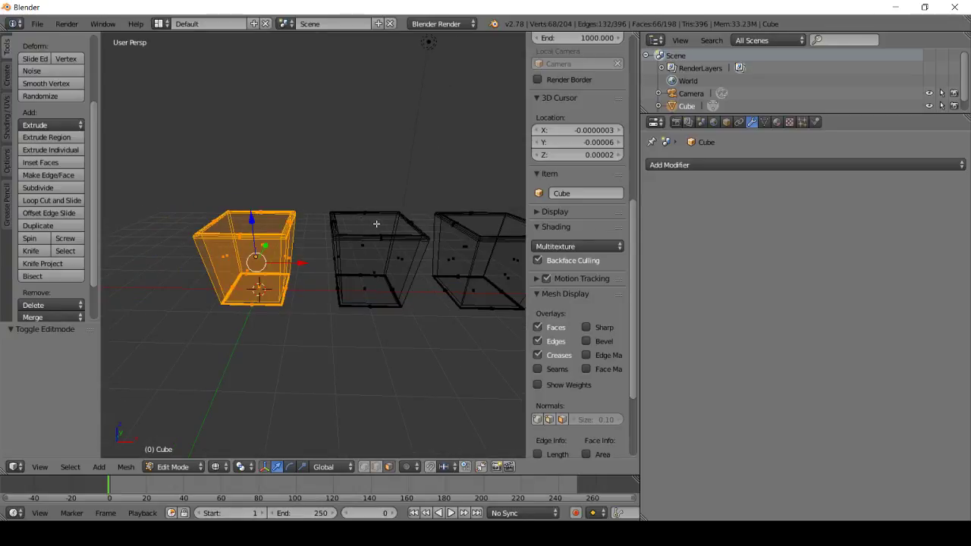
pyautogui.hotkey('ctrl', 'v')
pyautogui.moveTo(380, 230)
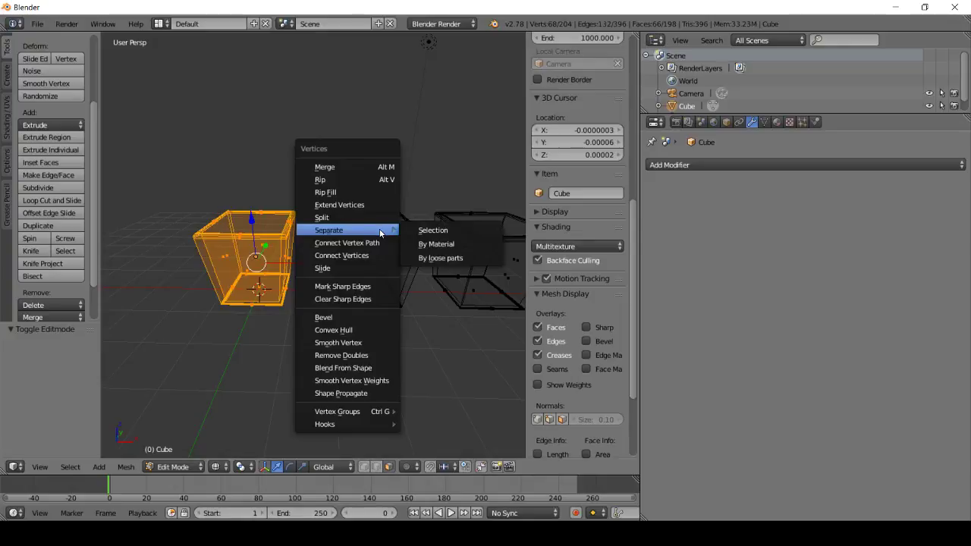
pyautogui.click(451, 233)
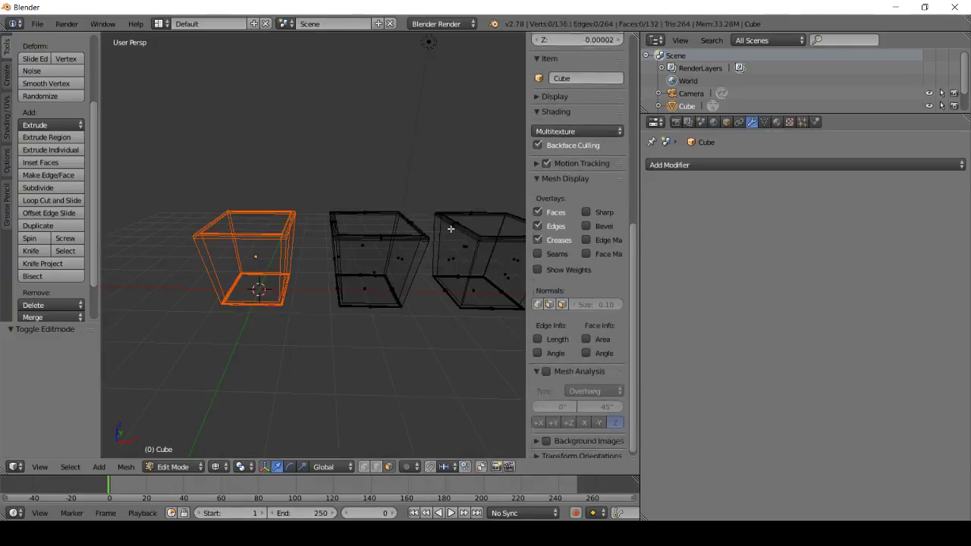
# Select the whole box farthest along X and separate the selection into its own object.
pyautogui.keyDown('shift'); pyautogui.moveTo(380, 179); pyautogui.dragTo(247, 197, button='middle'); pyautogui.keyUp('shift')
pyautogui.moveTo(246, 182); pyautogui.dragTo(404, 370)
pyautogui.keyDown('shift'); pyautogui.moveTo(233, 234); pyautogui.dragTo(305, 227, button='middle'); pyautogui.keyUp('shift')
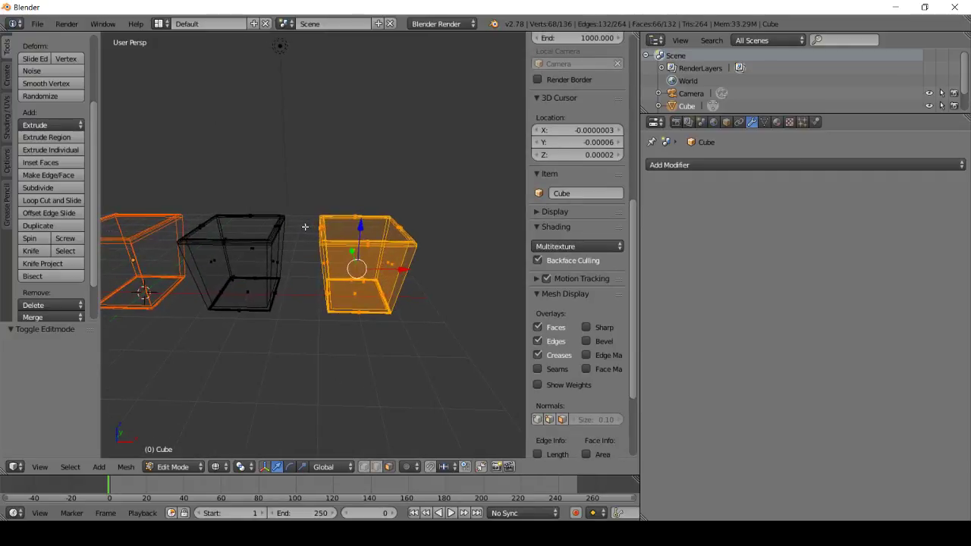
pyautogui.hotkey('ctrl', 'v')
pyautogui.moveTo(305, 226)
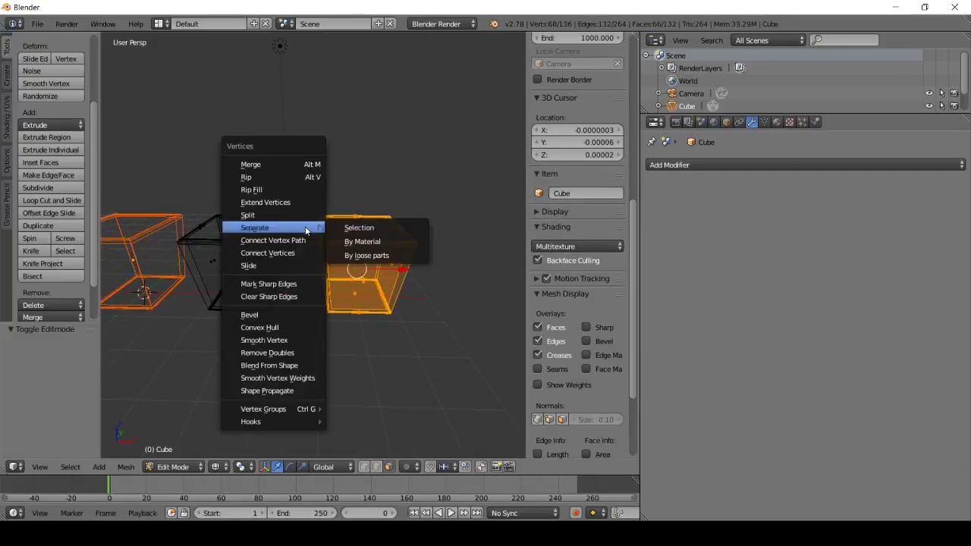
pyautogui.click(372, 230)
# Return to Object Mode, deselect everything and restore solid shading.
pyautogui.moveTo(253, 181); pyautogui.dragTo(303, 158, button='middle')
pyautogui.press('Tab')
pyautogui.press('a')
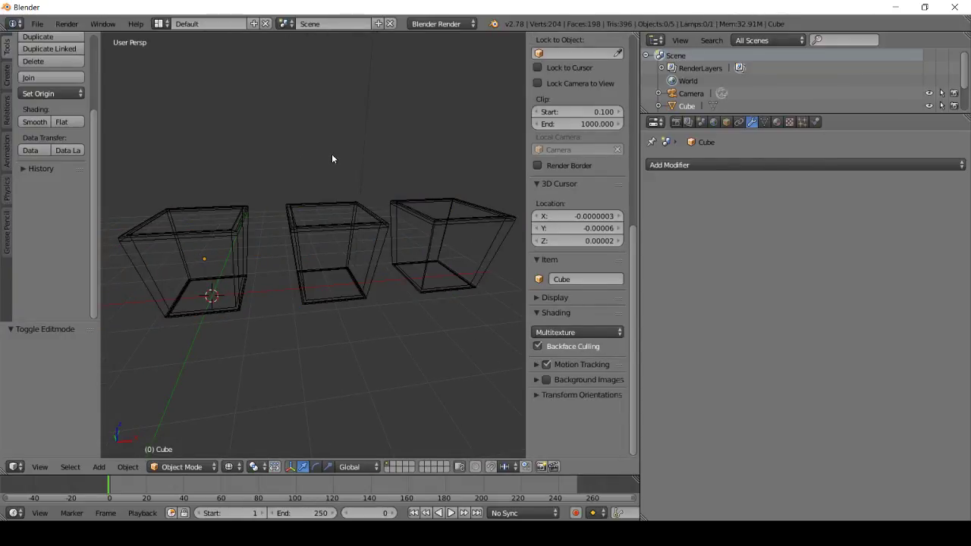
pyautogui.press('z')
# Select the boxes one after another to check that each is a separate object and where its origin lies.
pyautogui.rightClick(230, 254)
pyautogui.rightClick(382, 254)
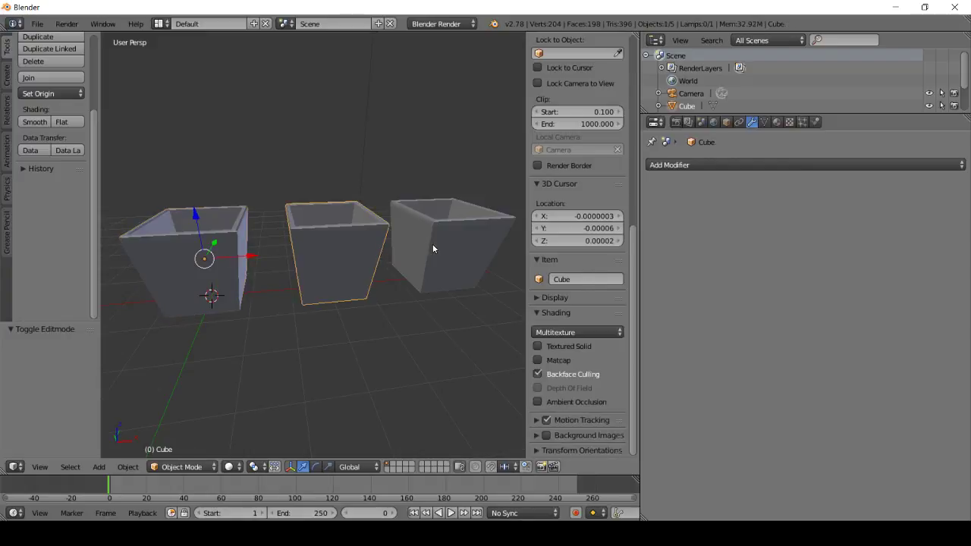
pyautogui.rightClick(425, 235)
pyautogui.rightClick(447, 232)
pyautogui.rightClick(453, 233)
pyautogui.rightClick(352, 245)
pyautogui.rightClick(243, 247)
pyautogui.rightClick(363, 214)
pyautogui.rightClick(421, 219)
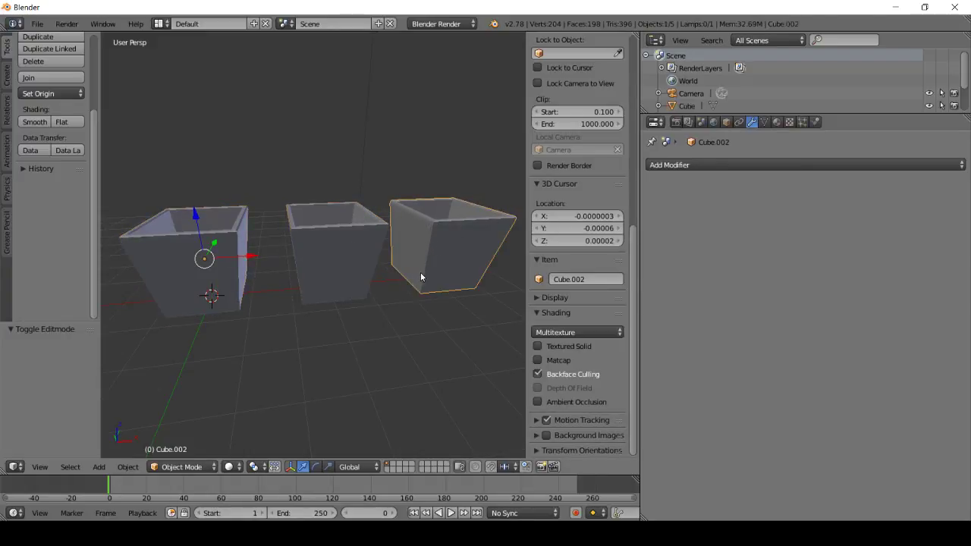
# Set the origin to geometry for the middle box and for the box farthest along X.
pyautogui.rightClick(326, 241)
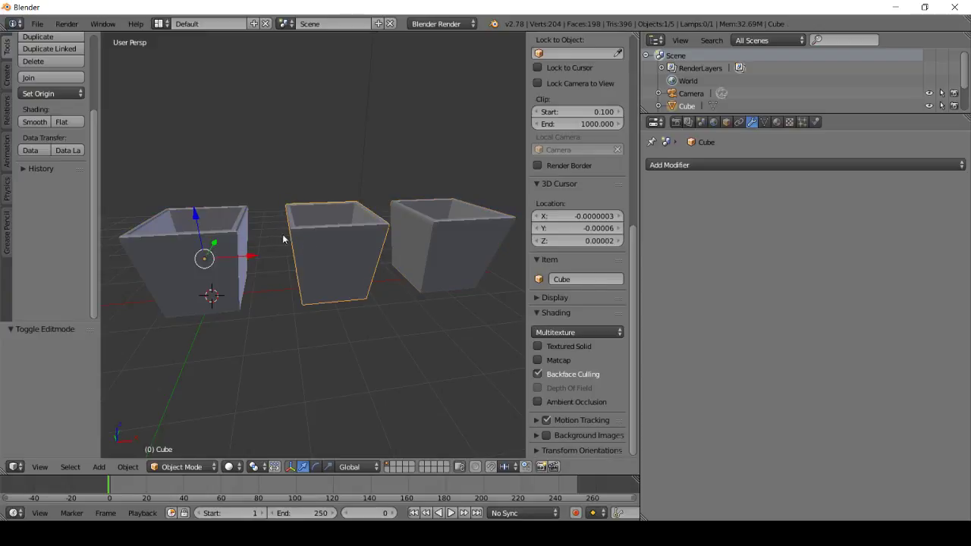
pyautogui.click(43, 94)
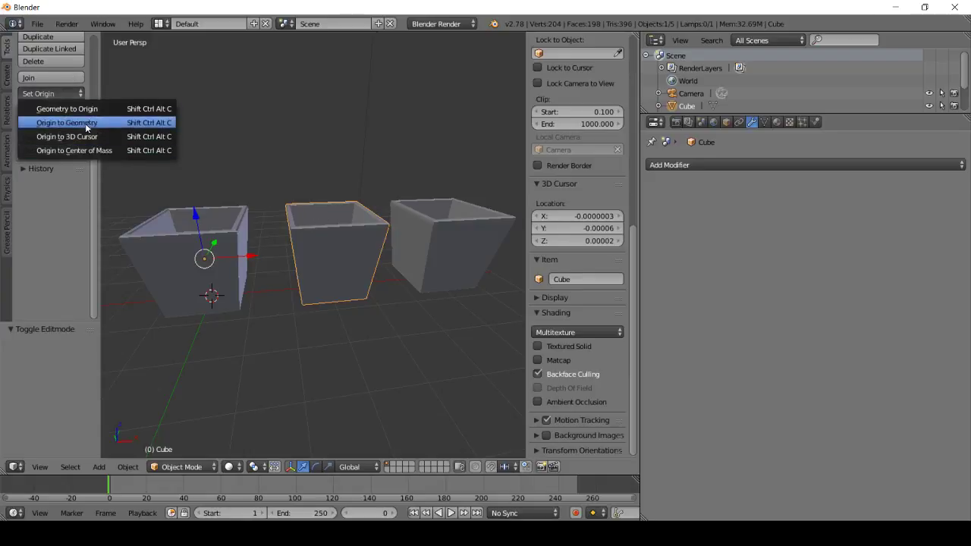
pyautogui.click(85, 122)
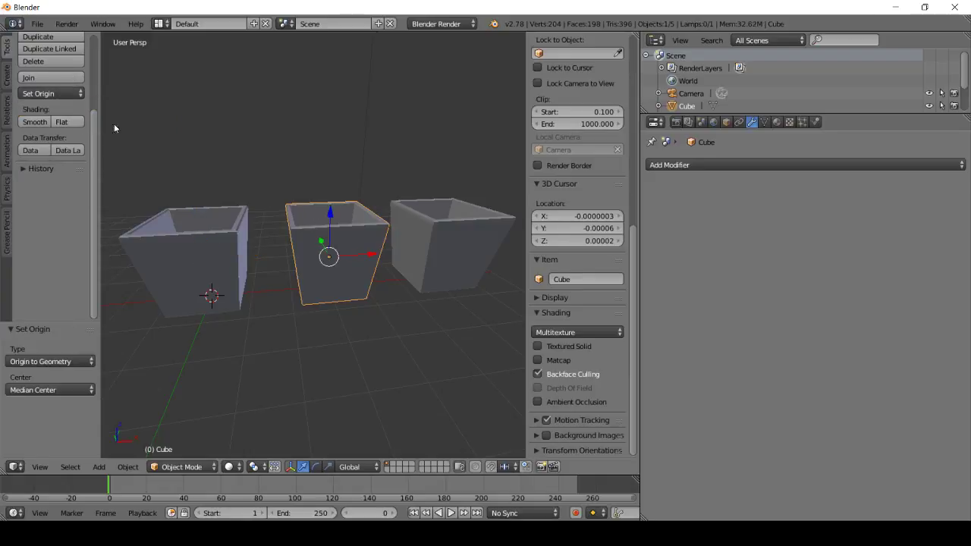
pyautogui.keyDown('shift'); pyautogui.moveTo(309, 154); pyautogui.dragTo(318, 174, button='middle'); pyautogui.keyUp('shift')
pyautogui.rightClick(401, 226)
pyautogui.click(61, 93)
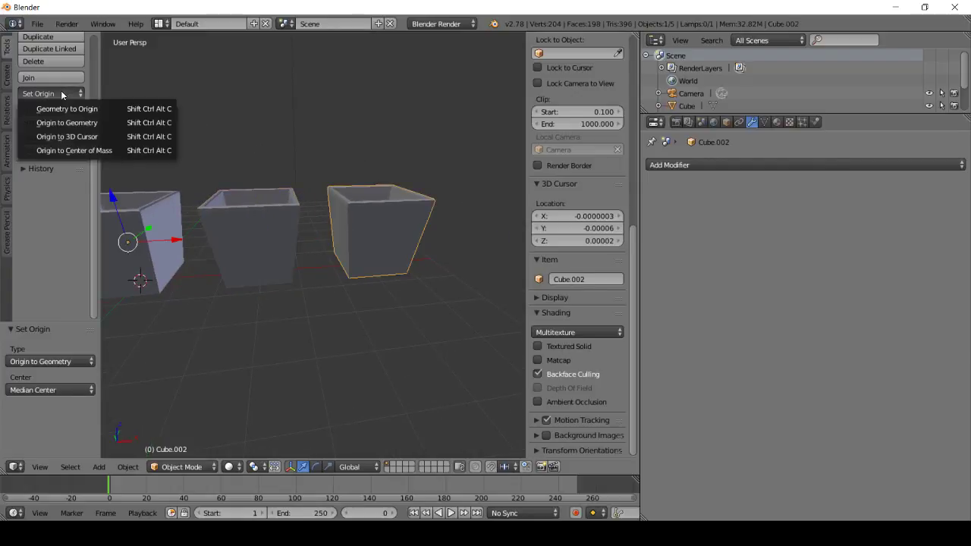
pyautogui.click(111, 122)
# Select the three boxes in turn and inspect their origins from several angles, ending on the box farthest along X.
pyautogui.moveTo(233, 147)
pyautogui.mouseDown(button='middle')
pyautogui.moveTo(273, 146)
pyautogui.moveTo(243, 156)
pyautogui.mouseUp(button='middle')
pyautogui.rightClick(308, 251)
pyautogui.rightClick(384, 227)
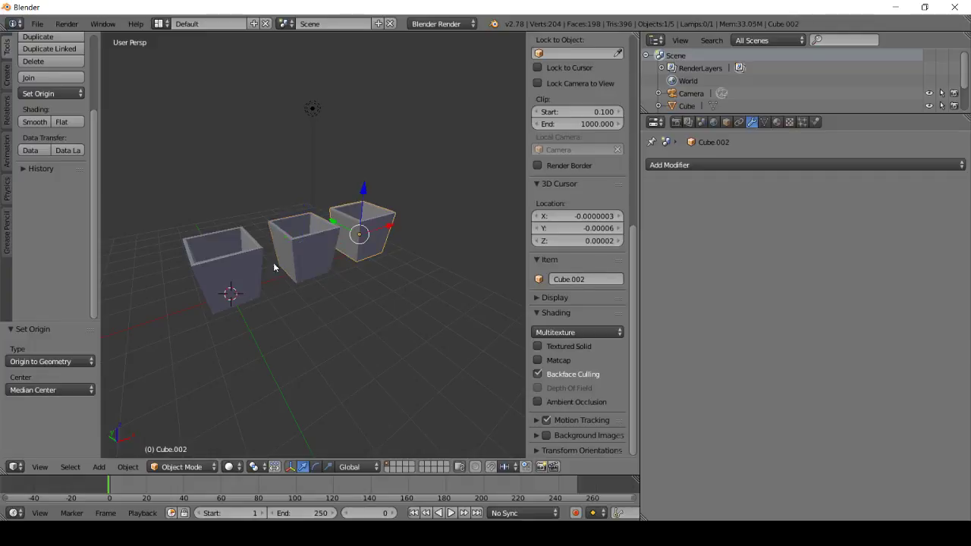
pyautogui.rightClick(228, 258)
pyautogui.rightClick(368, 228)
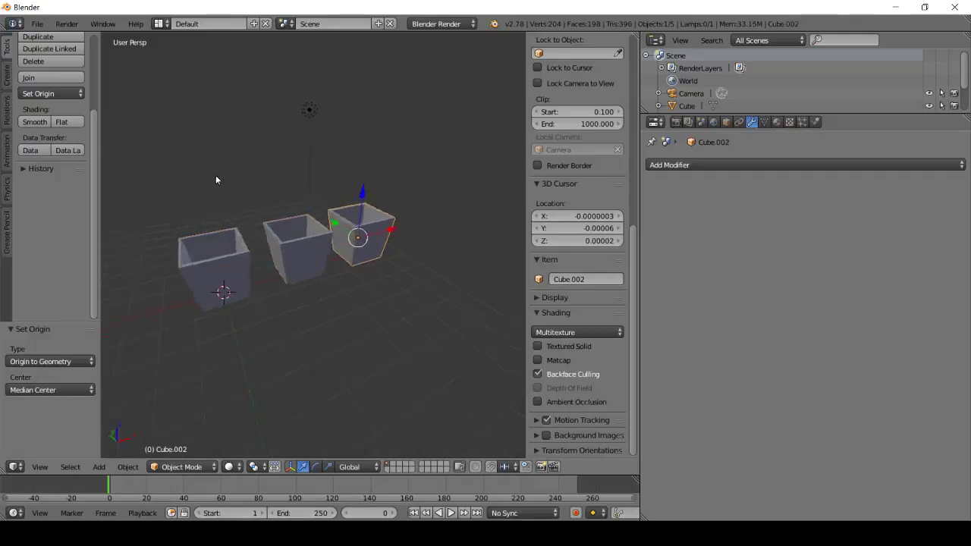
pyautogui.moveTo(217, 180); pyautogui.dragTo(296, 173, button='middle')
pyautogui.scroll(3, 297, 178)
pyautogui.moveTo(296, 213); pyautogui.dragTo(364, 186, button='middle')
pyautogui.keyDown('shift'); pyautogui.moveTo(402, 171); pyautogui.dragTo(271, 174, button='middle'); pyautogui.keyUp('shift')
pyautogui.moveTo(356, 210); pyautogui.dragTo(345, 199, button='middle')
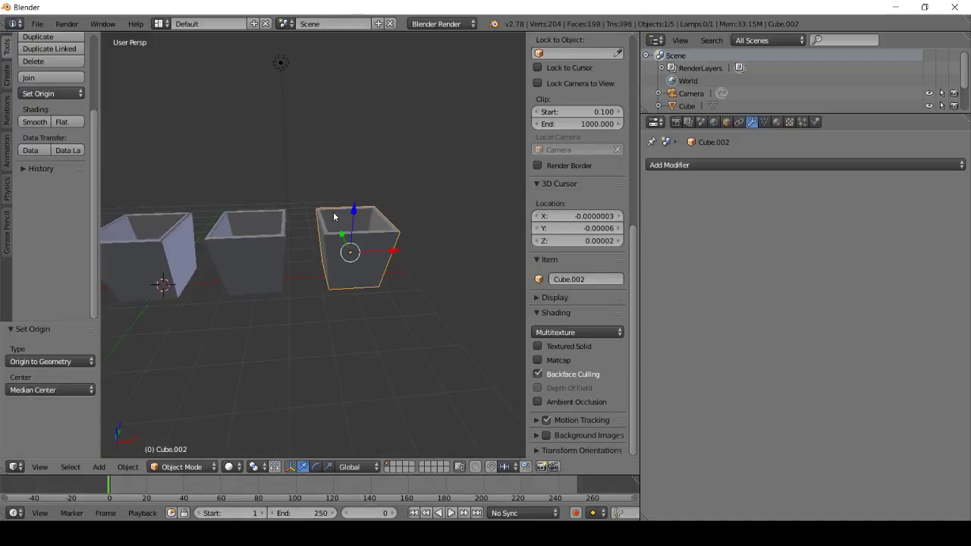
pyautogui.moveTo(269, 190); pyautogui.dragTo(284, 241, button='middle')
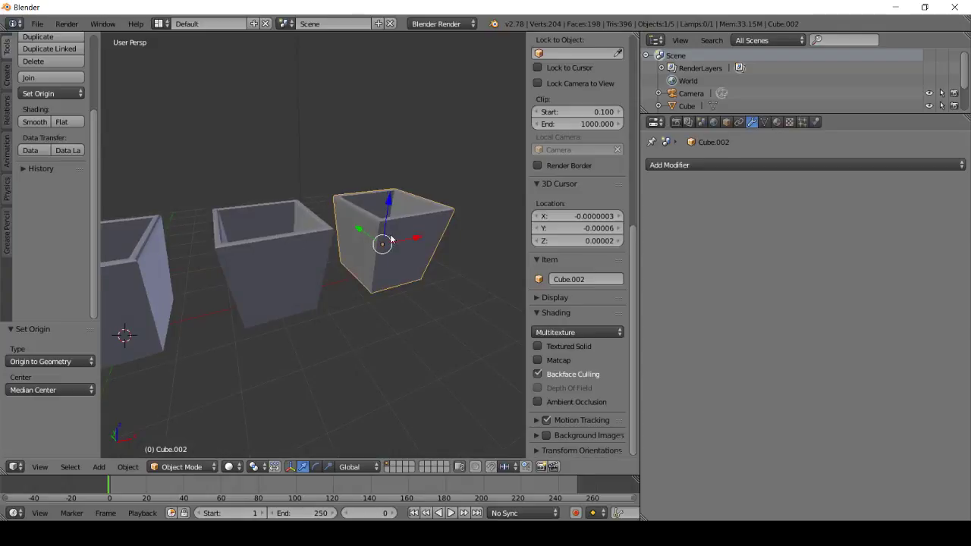
# Scale the box farthest along X by about 1.447 along Z.
pyautogui.press('e')
pyautogui.press('r')
pyautogui.scroll(-5, 396, 177)
pyautogui.moveTo(370, 224); pyautogui.dragTo(326, 188, button='middle')
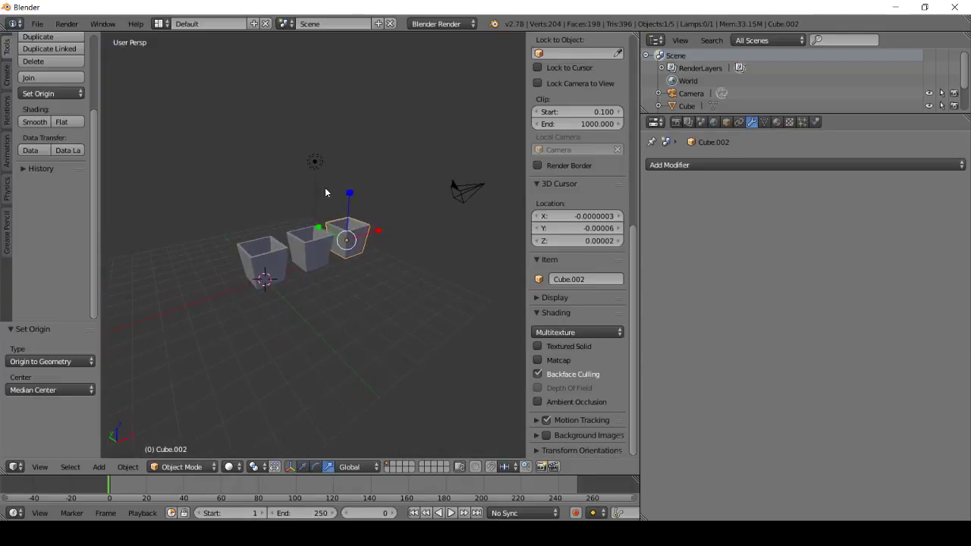
pyautogui.moveTo(353, 198); pyautogui.dragTo(364, 178)
# Move the tallest box up 0.315 along Z.
pyautogui.scroll(3, 371, 212)
pyautogui.moveTo(382, 245); pyautogui.dragTo(336, 227, button='middle')
pyautogui.press('w')
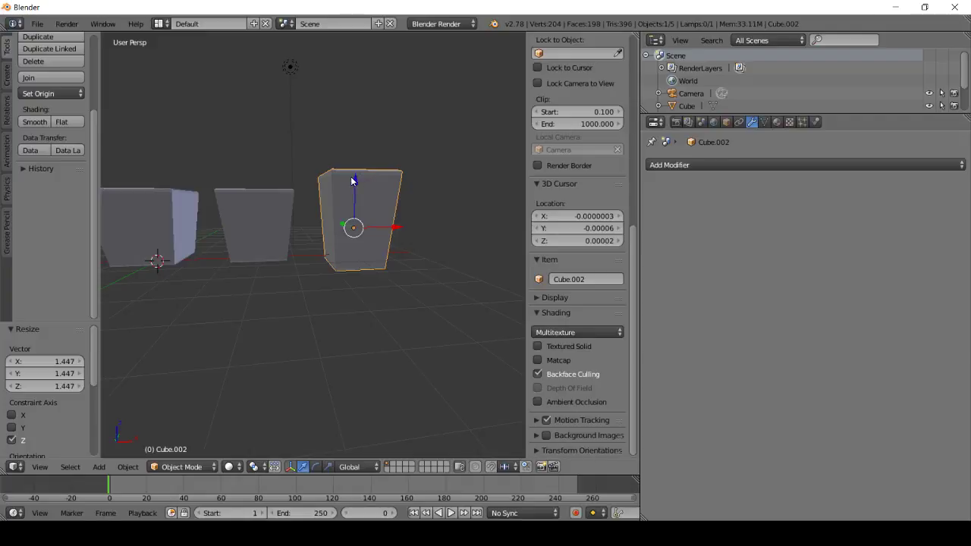
pyautogui.moveTo(353, 181); pyautogui.dragTo(365, 167)
pyautogui.moveTo(366, 167); pyautogui.dragTo(349, 207, button='middle')
# Scale the middle box by 1.898 along Y.
pyautogui.rightClick(400, 227)
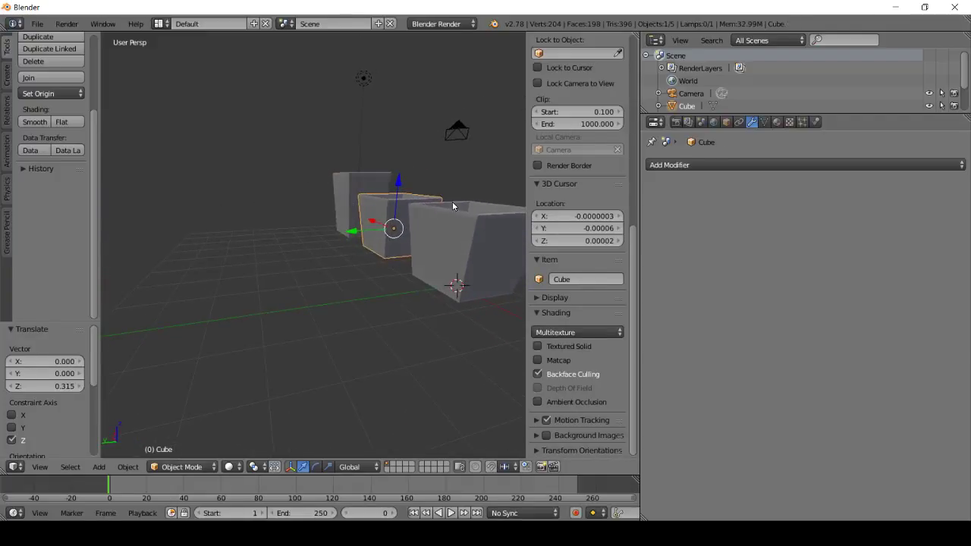
pyautogui.press('e')
pyautogui.press('r')
pyautogui.press('s')
pyautogui.press('y')
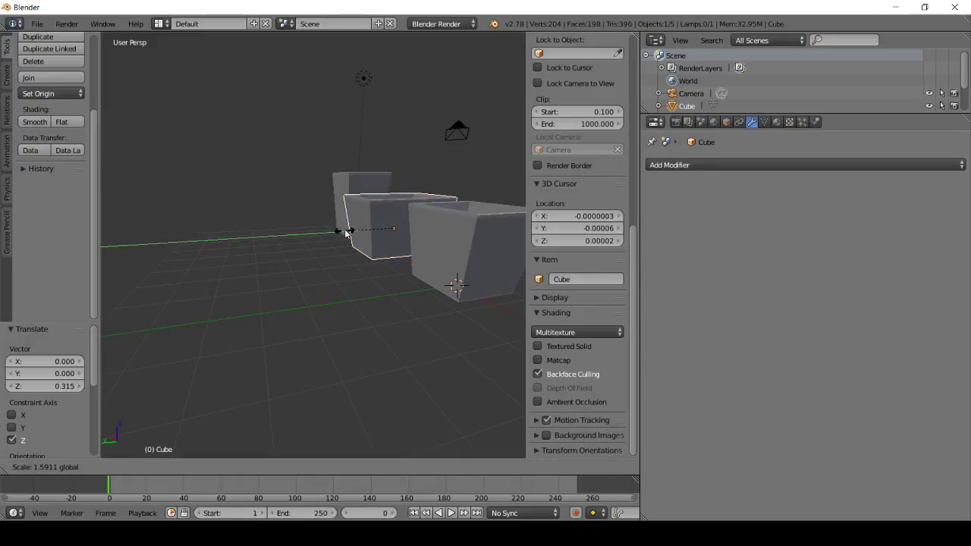
pyautogui.click(340, 231)
# Try further Y scaling on the middle box, finishing with a uniform scale of 0.928 on all axes.
pyautogui.press('s')
pyautogui.press('y')
pyautogui.press('y')
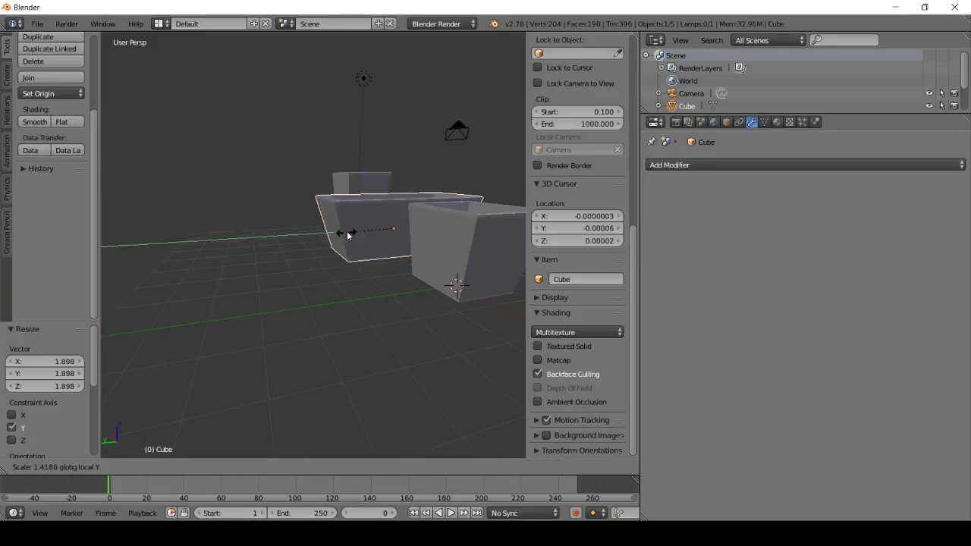
pyautogui.press('y')
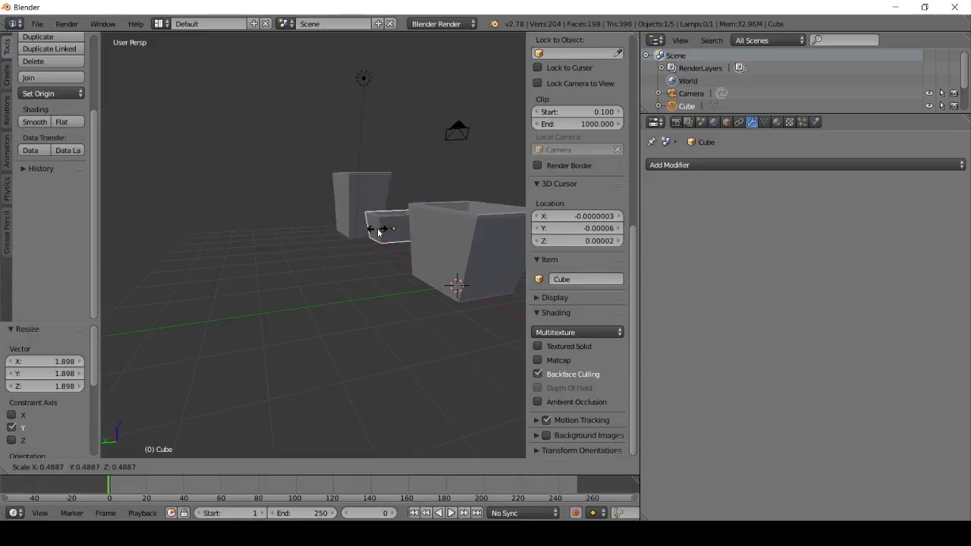
pyautogui.press('y')
pyautogui.press('y')
pyautogui.press('y')
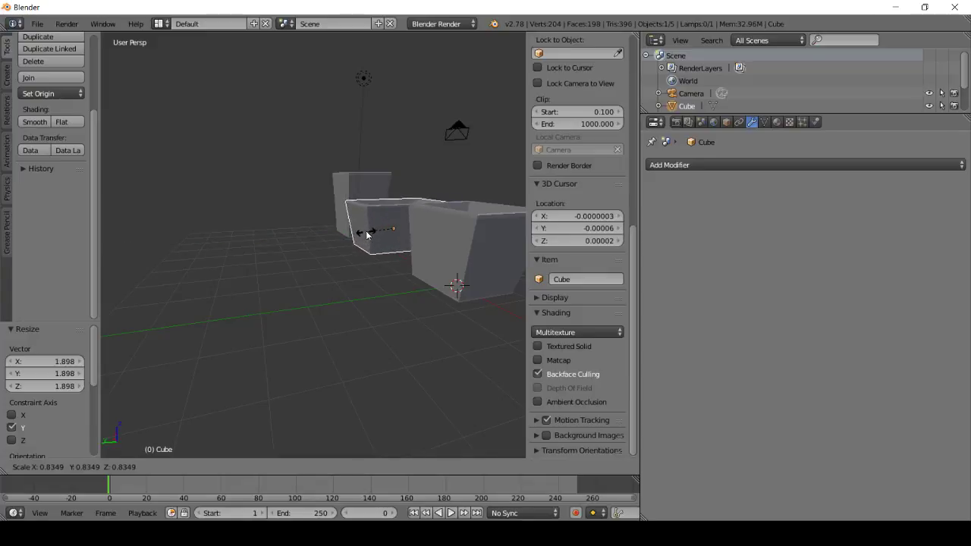
pyautogui.click(366, 233)
# Narrow the middle box by scaling it 0.585 along X, and clear the selection.
pyautogui.moveTo(362, 167); pyautogui.dragTo(208, 210, button='middle')
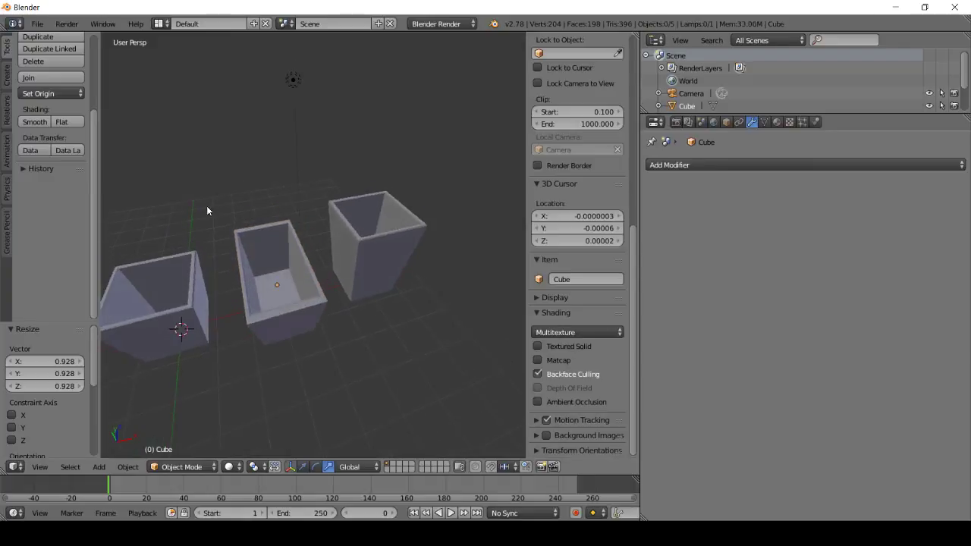
pyautogui.moveTo(282, 269); pyautogui.dragTo(332, 264, button='middle')
pyautogui.press('s')
pyautogui.press('x')
pyautogui.click(286, 250)
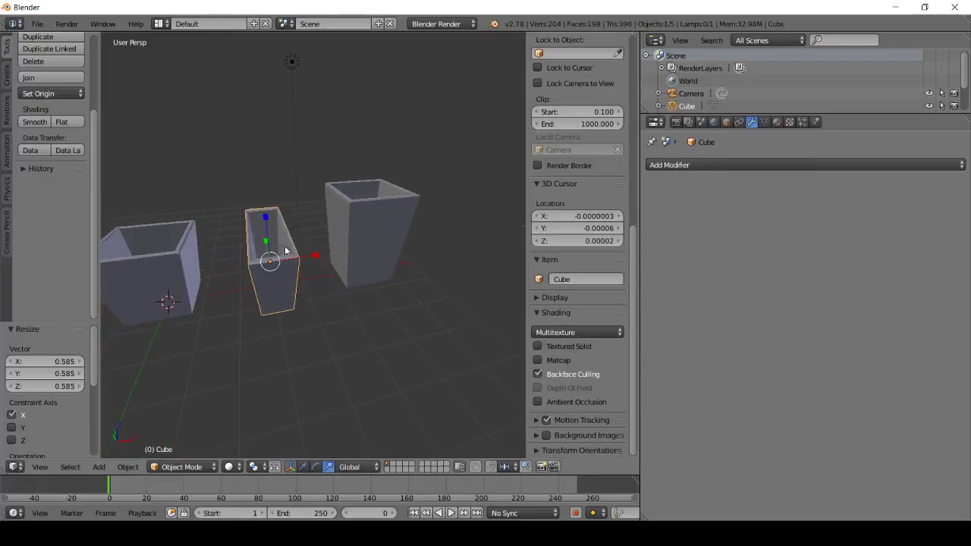
pyautogui.press('a')
# Lower the height of the middle box by scaling it 0.626 along Z.
pyautogui.moveTo(218, 208); pyautogui.dragTo(339, 226, button='middle')
pyautogui.scroll(3, 349, 243)
pyautogui.moveTo(355, 262); pyautogui.dragTo(237, 223, button='middle')
pyautogui.scroll(-3, 283, 253)
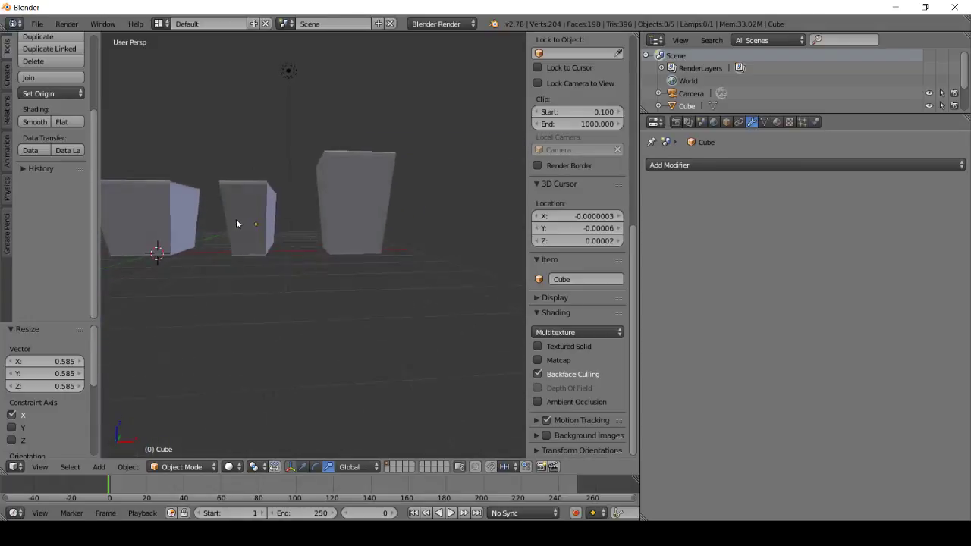
pyautogui.rightClick(237, 224)
pyautogui.press('s')
pyautogui.press('z')
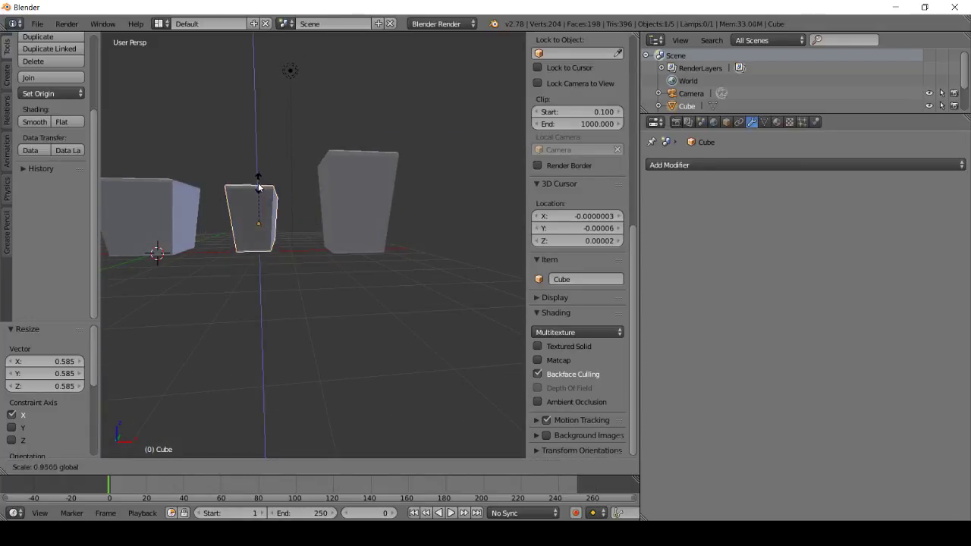
pyautogui.click(257, 196)
pyautogui.moveTo(258, 199); pyautogui.dragTo(309, 281, button='middle')
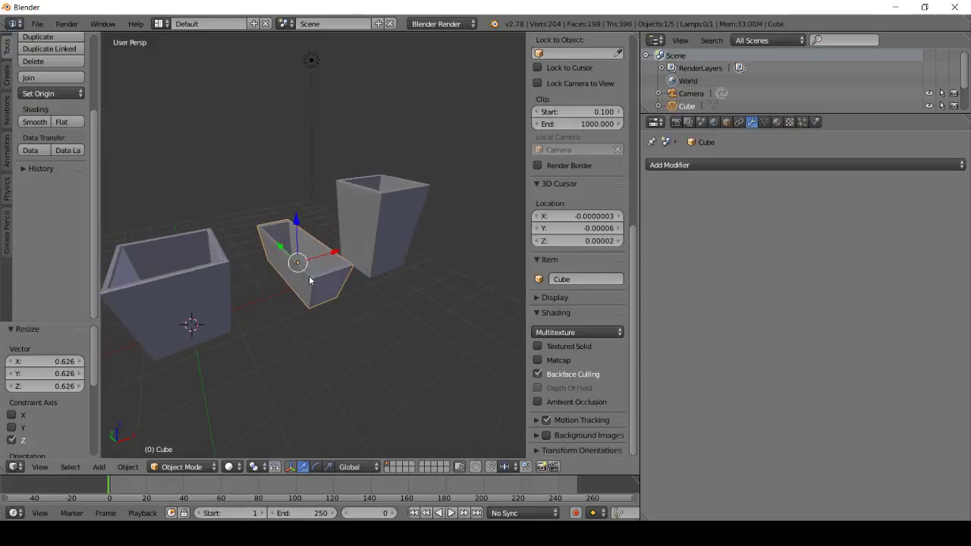
# Move the middle box down 0.605 and back up 0.336 along Z, and clear the selection.
pyautogui.press('e')
pyautogui.press('w')
pyautogui.moveTo(297, 222); pyautogui.dragTo(297, 240)
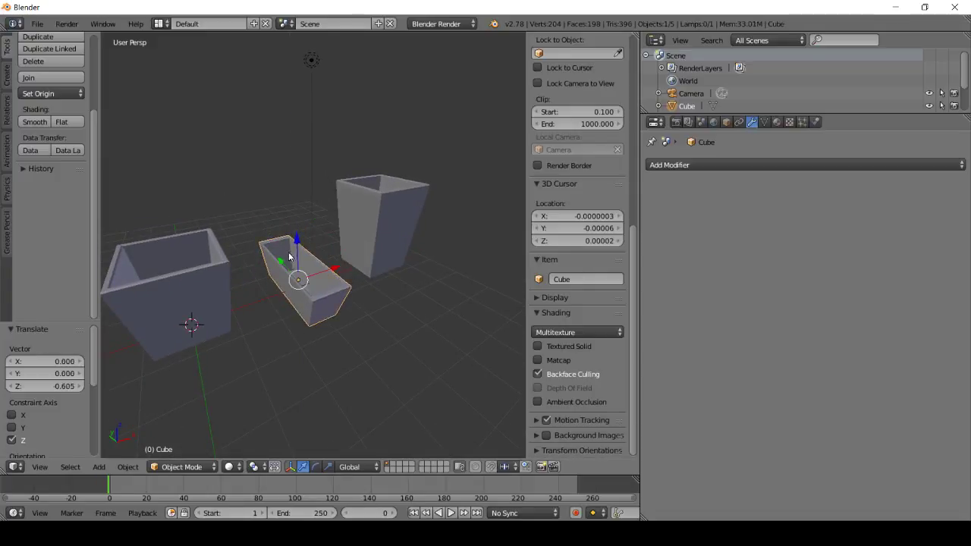
pyautogui.moveTo(289, 257); pyautogui.dragTo(263, 264, button='middle')
pyautogui.moveTo(283, 245); pyautogui.dragTo(284, 234)
pyautogui.press('a')
# Select the tallest box and set the snap element to Face.
pyautogui.moveTo(209, 203); pyautogui.dragTo(370, 253, button='middle')
pyautogui.scroll(3, 283, 213)
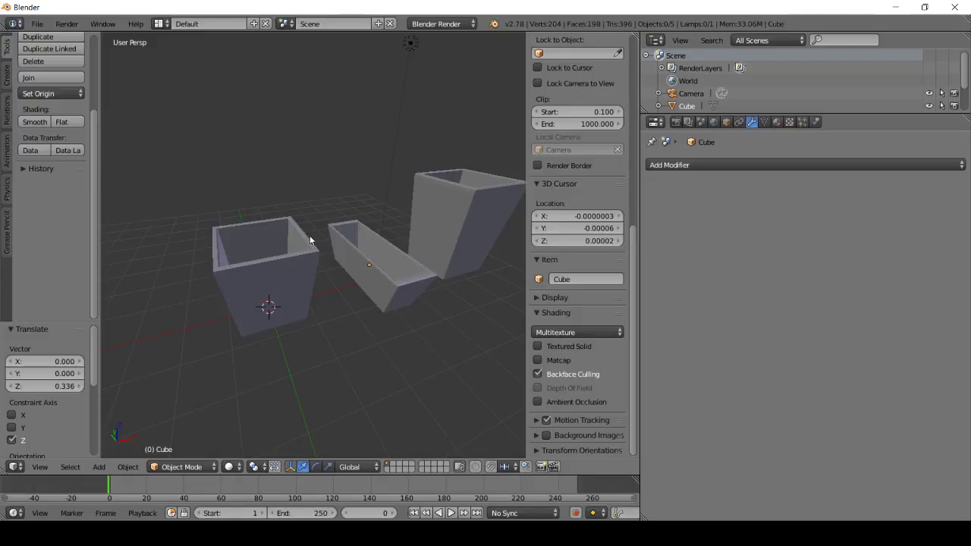
pyautogui.moveTo(309, 238)
pyautogui.mouseDown(button='middle')
pyautogui.moveTo(257, 231)
pyautogui.moveTo(377, 238)
pyautogui.moveTo(281, 231)
pyautogui.moveTo(305, 219)
pyautogui.mouseUp(button='middle')
pyautogui.scroll(-3, 330, 241)
pyautogui.rightClick(327, 243)
pyautogui.scroll(3, 278, 227)
pyautogui.scroll(2, 308, 228)
pyautogui.scroll(-1, 393, 237)
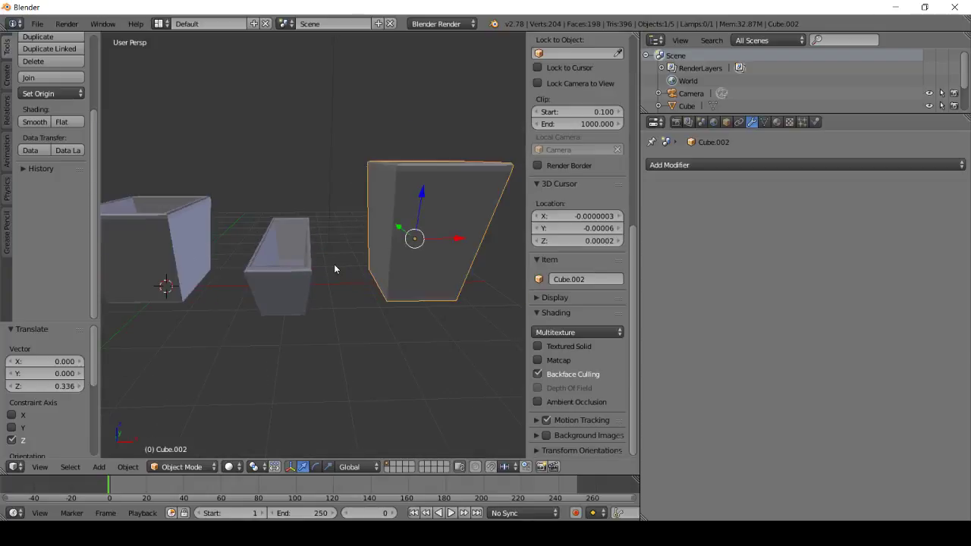
pyautogui.click(507, 468)
pyautogui.click(494, 466)
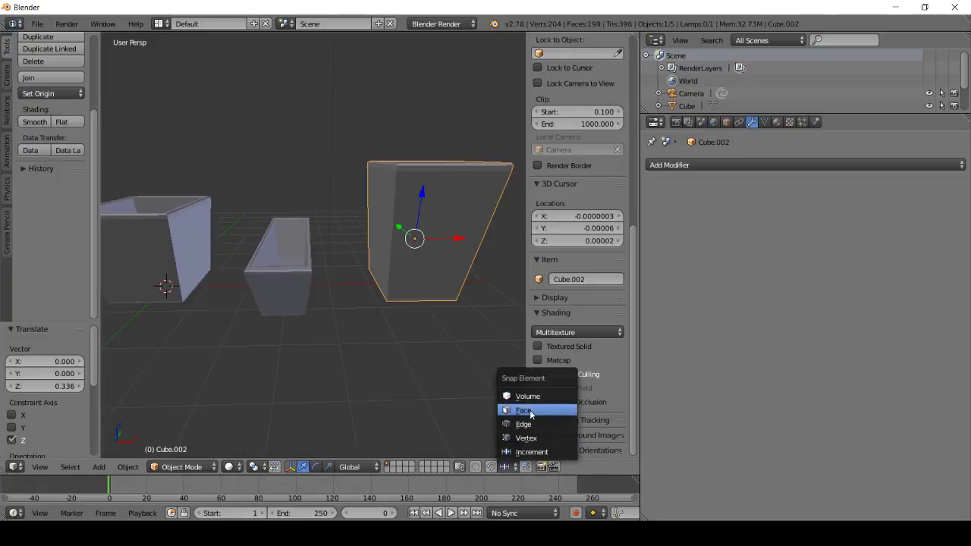
pyautogui.click(530, 412)
# Move the tallest box by -1.470 along X toward the middle box.
pyautogui.scroll(7, 345, 234)
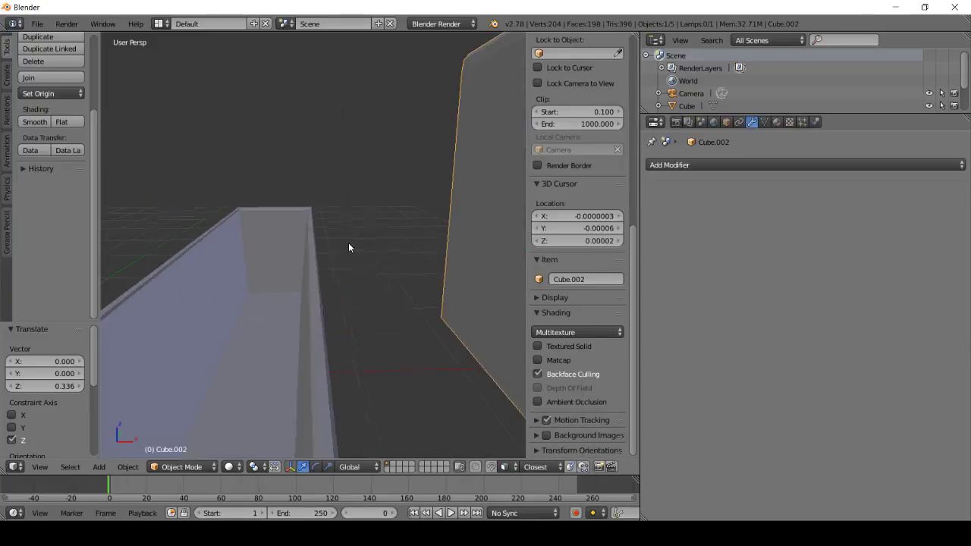
pyautogui.scroll(-3, 405, 249)
pyautogui.moveTo(405, 248); pyautogui.dragTo(465, 263, button='middle')
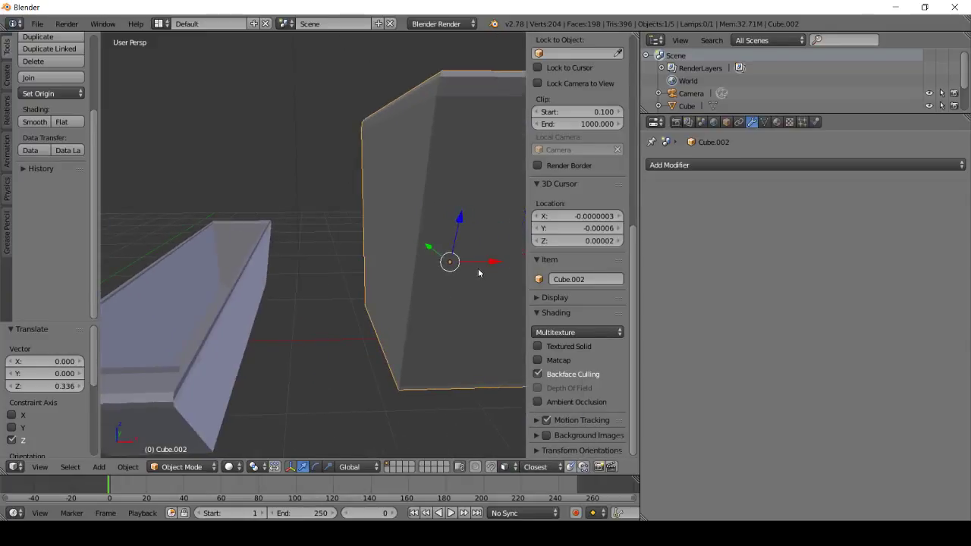
pyautogui.moveTo(490, 263); pyautogui.dragTo(234, 287)
pyautogui.moveTo(234, 287); pyautogui.dragTo(228, 260, button='middle')
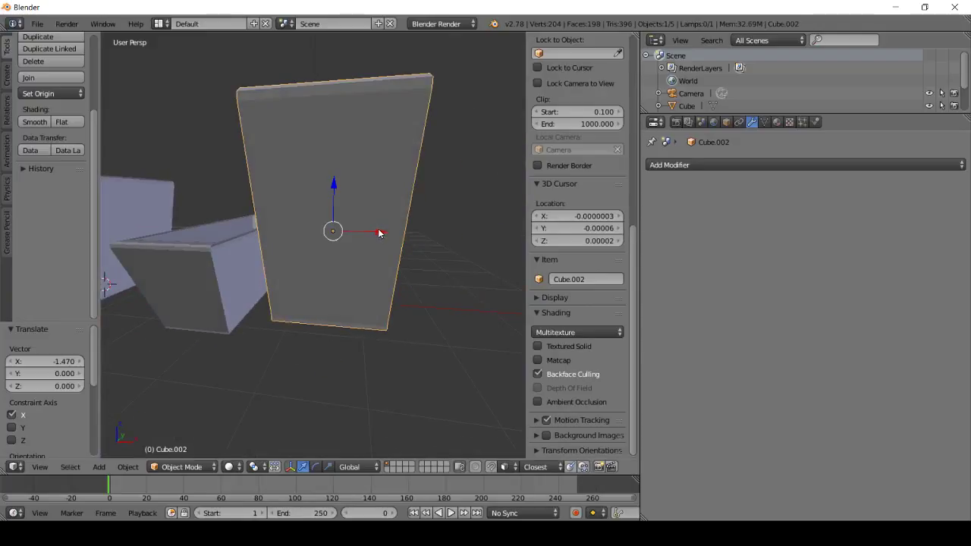
# Shift the tallest box by 0.002 along X, and select the box at the 3D cursor.
pyautogui.moveTo(379, 233); pyautogui.dragTo(251, 245)
pyautogui.moveTo(251, 245); pyautogui.dragTo(197, 271, button='middle')
pyautogui.rightClick(336, 235)
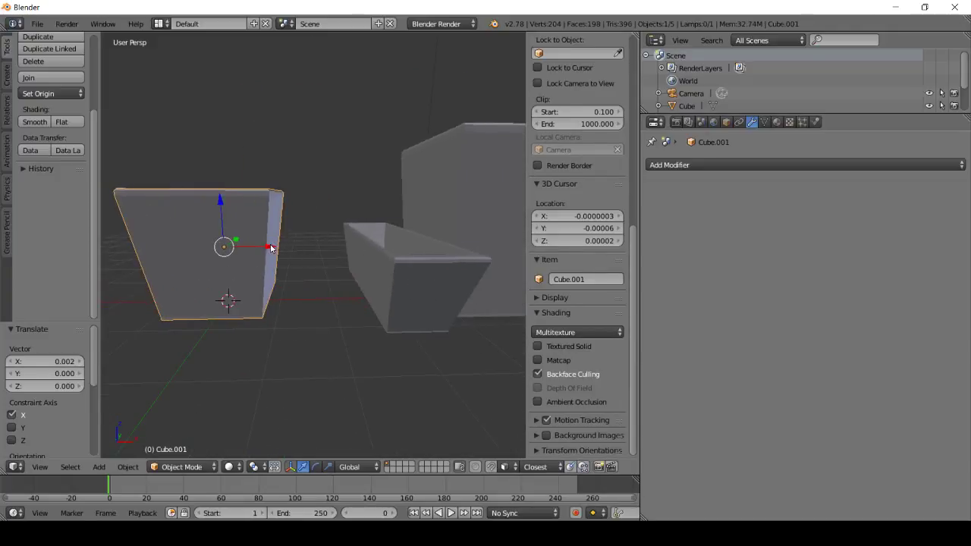